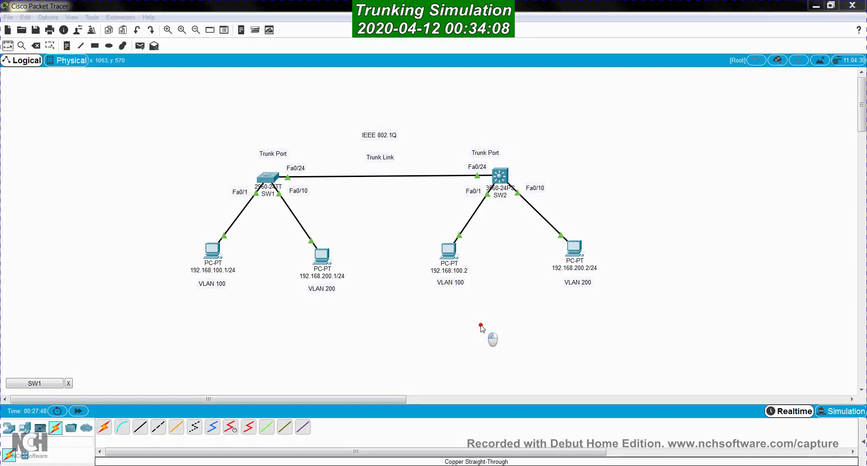
{"action": "left_click", "coordinate": [700, 162]}
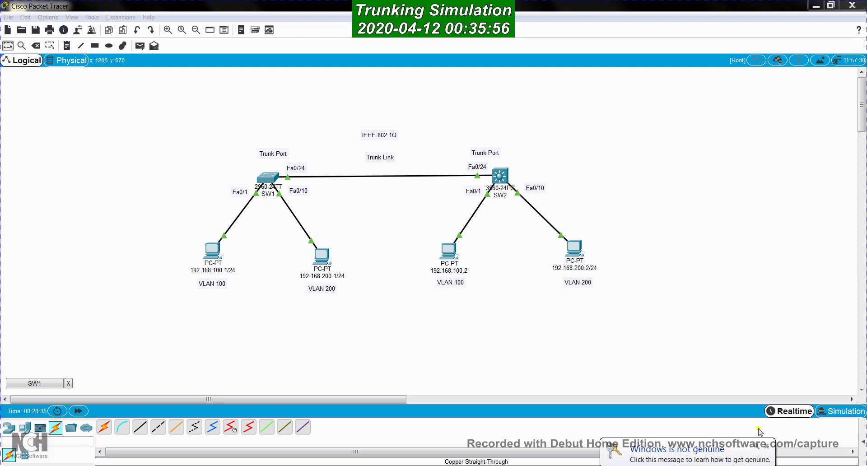
{"action": "left_click", "coordinate": [766, 446]}
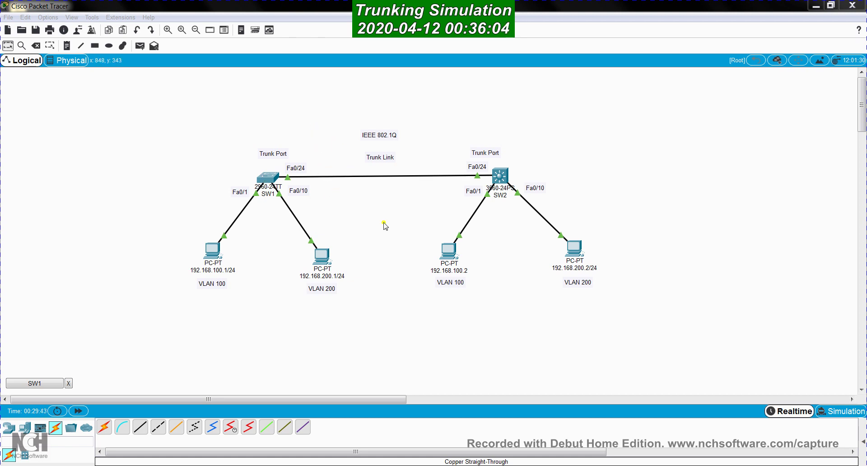
Open the command line of switch SW1 and display its brief VLAN table
{"action": "left_click", "coordinate": [268, 182]}
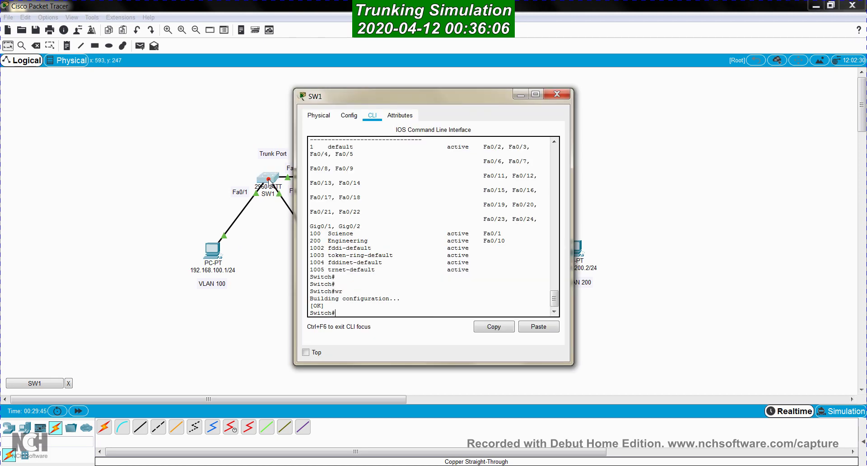
{"action": "left_click_drag", "start_coordinate": [477, 99], "coordinate": [612, 82]}
{"action": "key", "text": "Return"}
{"action": "key", "text": "Return"}
{"action": "key", "text": "Return"}
{"action": "key", "text": "Return"}
{"action": "key", "text": "Return"}
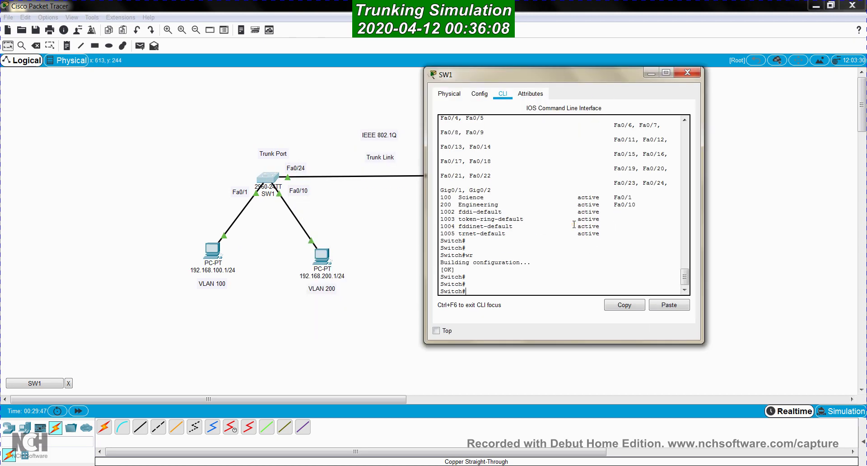
{"action": "type", "text": "show "}
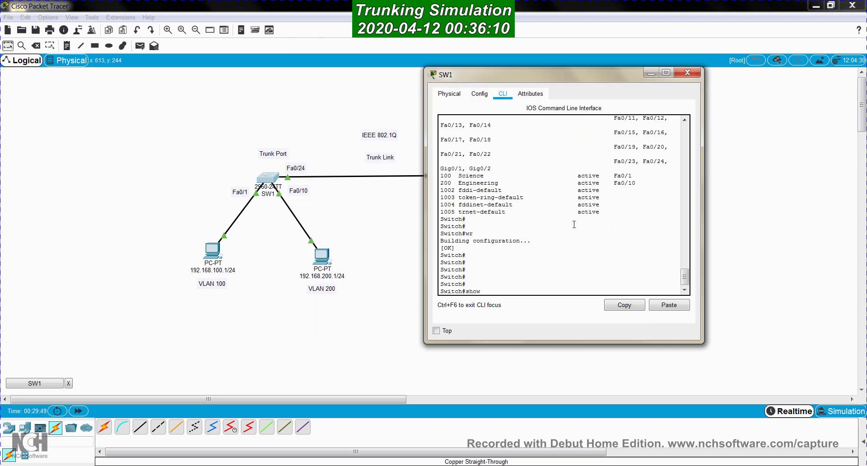
{"action": "type", "text": "vlan bri"}
{"action": "key", "text": "Tab"}
{"action": "key", "text": "Return"}
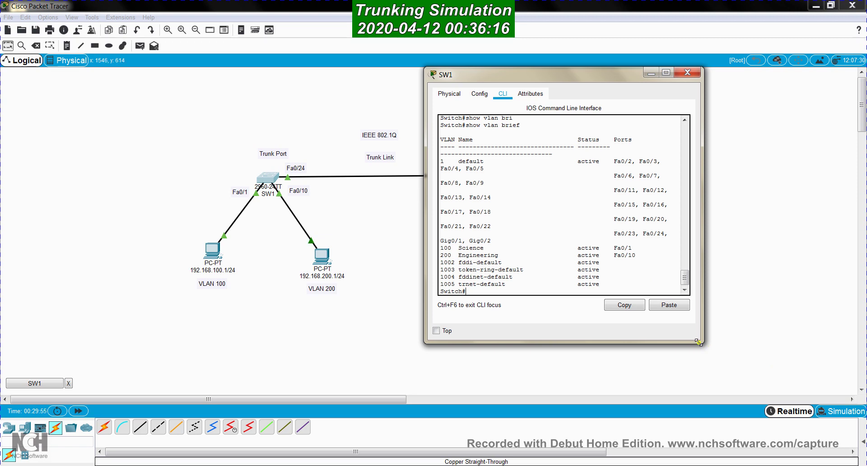
Enlarge the SW1 window and examine which ports are assigned to VLAN 100 and VLAN 200
{"action": "left_click_drag", "start_coordinate": [703, 344], "coordinate": [820, 357]}
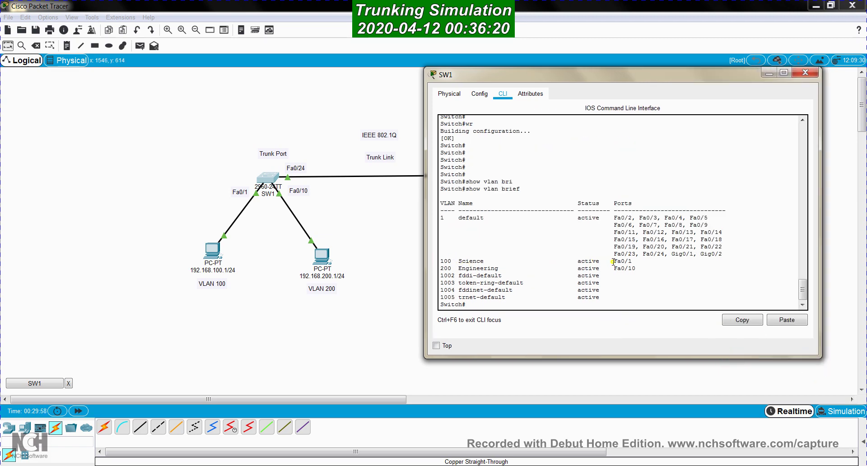
{"action": "left_click_drag", "start_coordinate": [613, 261], "coordinate": [632, 261]}
{"action": "left_click_drag", "start_coordinate": [440, 268], "coordinate": [450, 270]}
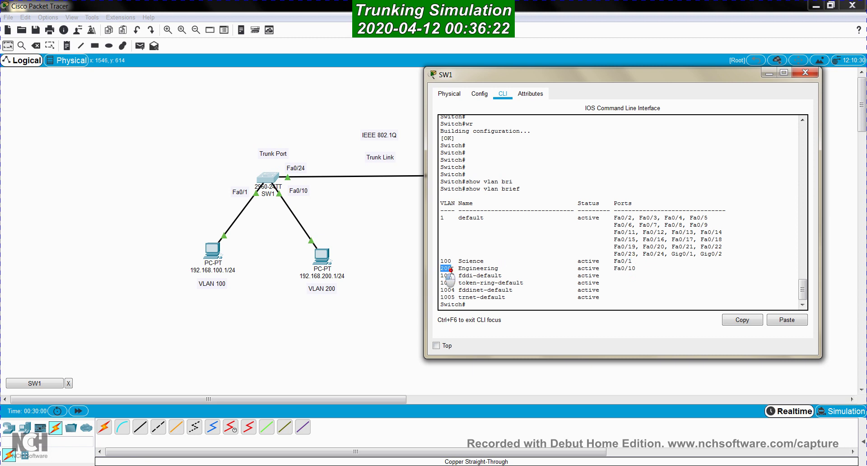
{"action": "left_click_drag", "start_coordinate": [615, 270], "coordinate": [635, 270]}
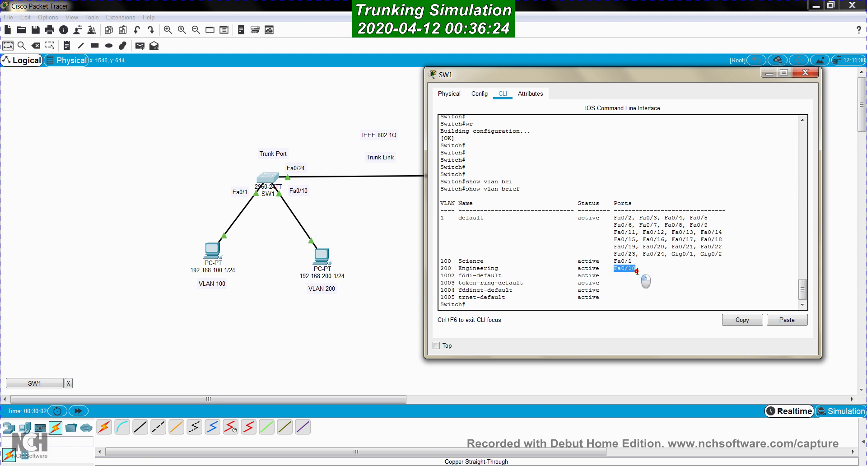
{"action": "left_click", "coordinate": [557, 303]}
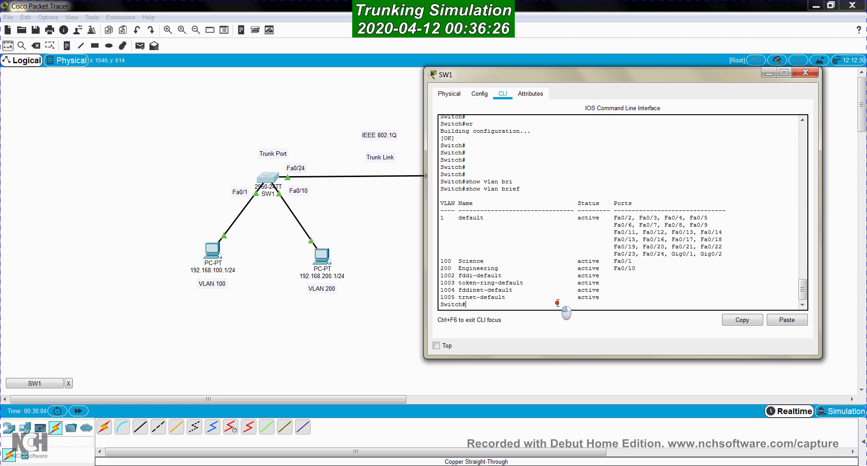
Enter global configuration mode on the first switch and set its hostname to SW1
{"action": "key", "text": "Return"}
{"action": "type", "text": "conf t"}
{"action": "key", "text": "Return"}
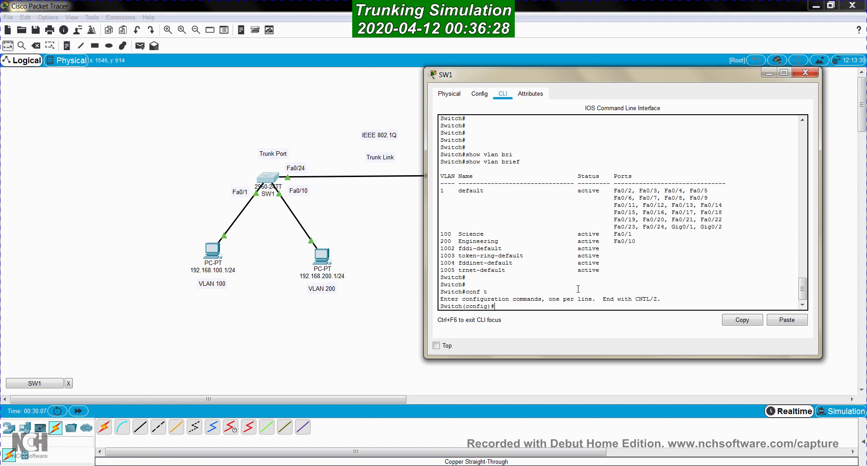
{"action": "type", "text": "hos"}
{"action": "key", "text": "Tab"}
{"action": "type", "text": "SW1"}
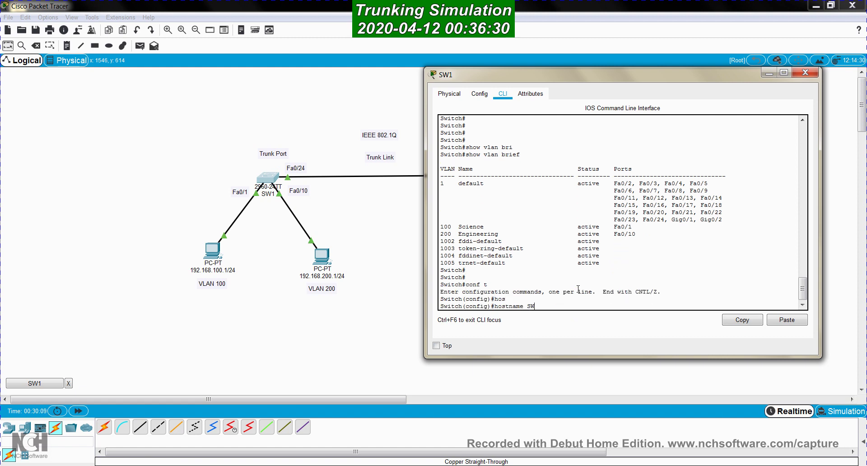
{"action": "key", "text": "Return"}
{"action": "key", "text": "Return"}
{"action": "key", "text": "Return"}
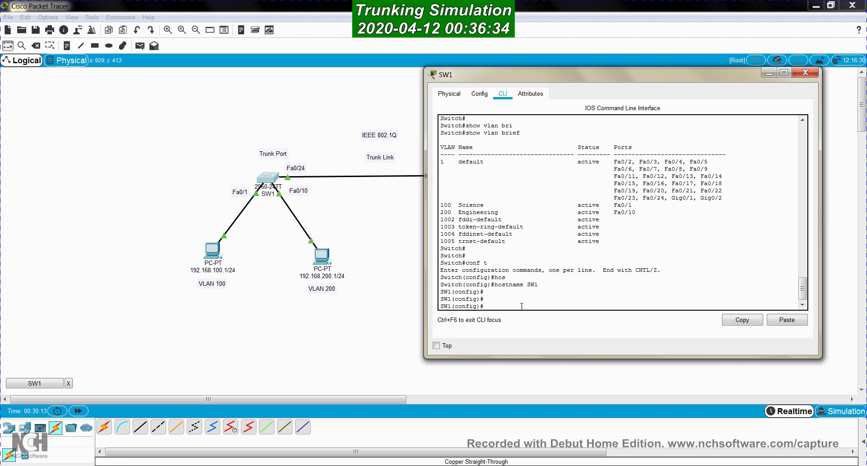
Configure interface fas0/24 on SW1 with switchport mode trunk
{"action": "type", "text": "itn fas0/24"}
{"action": "key", "text": "Return"}
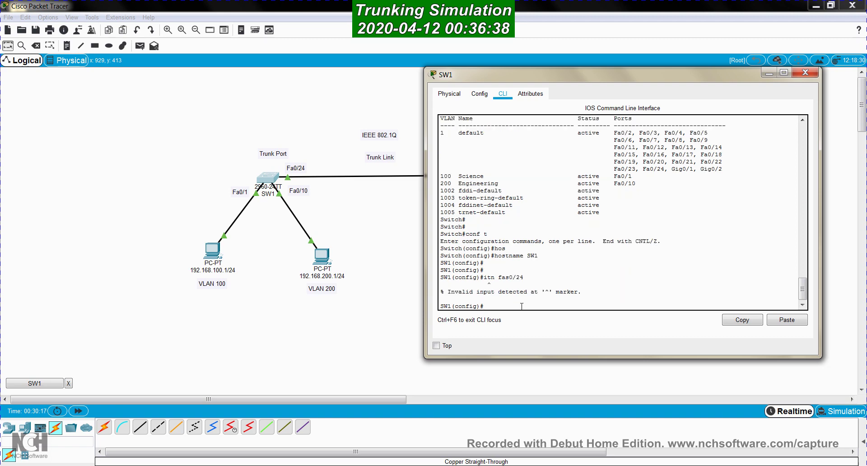
{"action": "type", "text": "int fas0/24"}
{"action": "key", "text": "Return"}
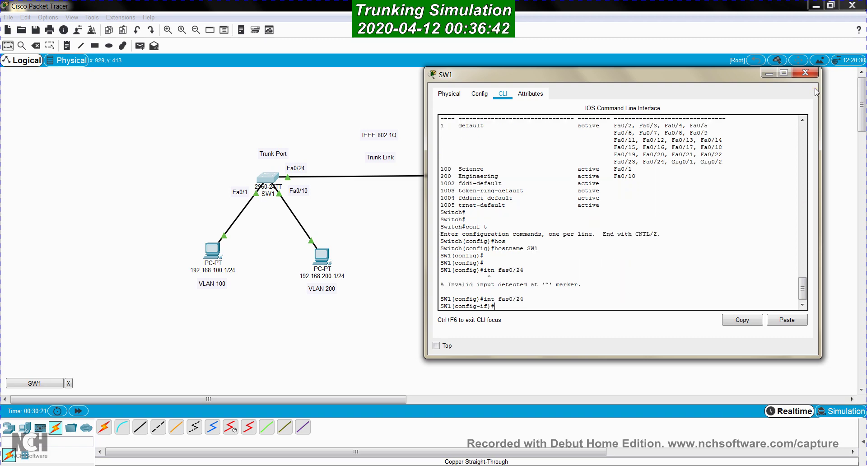
{"action": "type", "text": "sw"}
{"action": "key", "text": "Tab"}
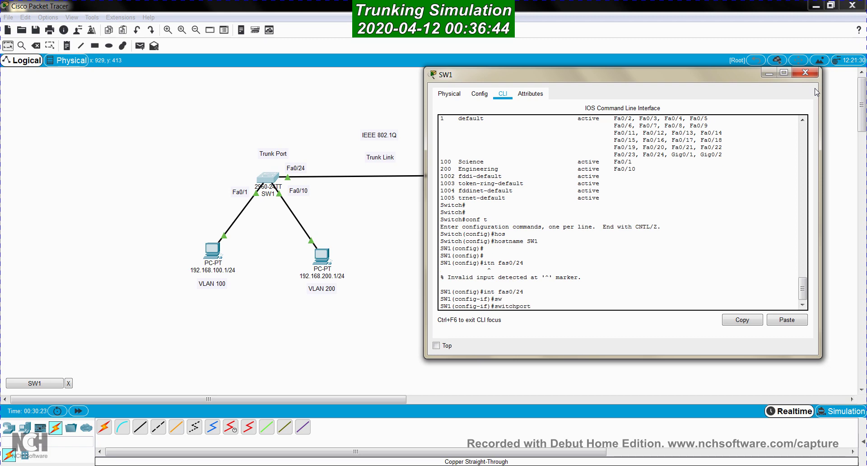
{"action": "type", "text": "mode trun"}
{"action": "key", "text": "Tab"}
{"action": "key", "text": "Return"}
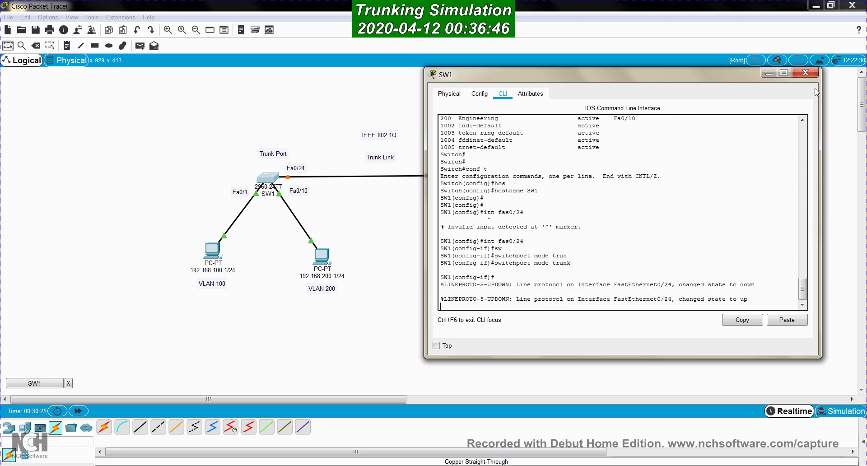
Leave configuration mode on SW1 and return to the network topology
{"action": "key", "text": "Return"}
{"action": "key", "text": "Return"}
{"action": "key", "text": "Return"}
{"action": "key", "text": "Return"}
{"action": "key", "text": "ctrl+z"}
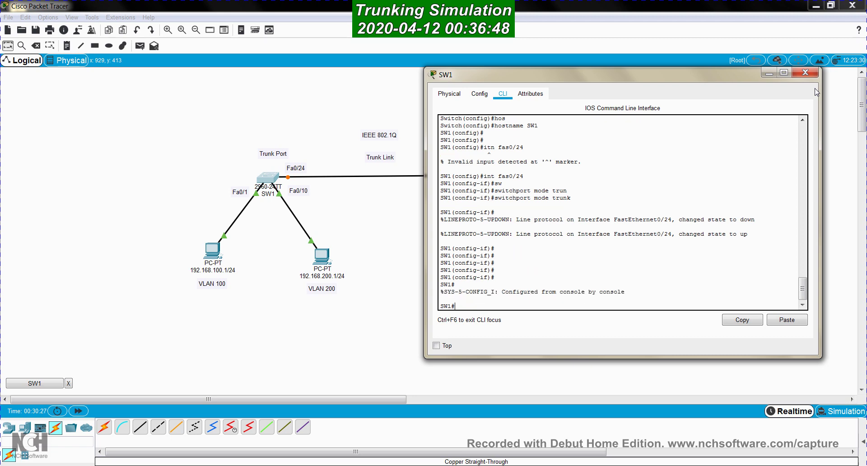
{"action": "key", "text": "Return"}
{"action": "key", "text": "Return"}
{"action": "key", "text": "Return"}
{"action": "key", "text": "Return"}
{"action": "key", "text": "Return"}
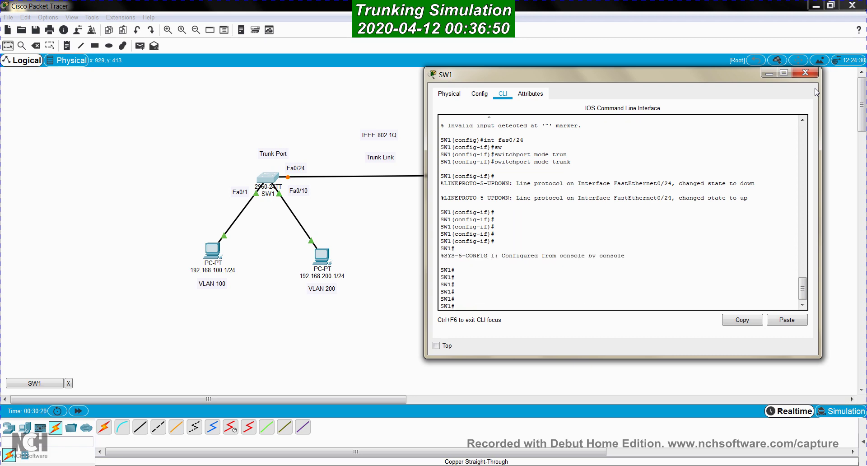
{"action": "left_click", "coordinate": [294, 329]}
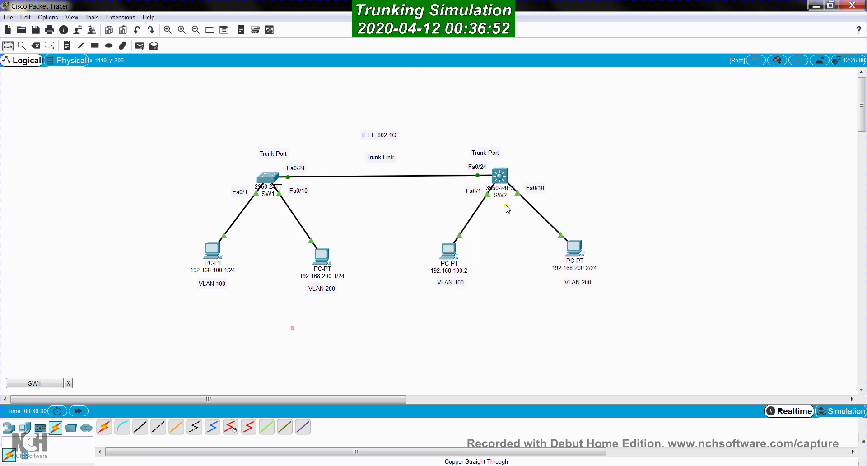
Open the command line of switch SW2, enlarge its window and display the brief VLAN table
{"action": "left_click", "coordinate": [500, 179]}
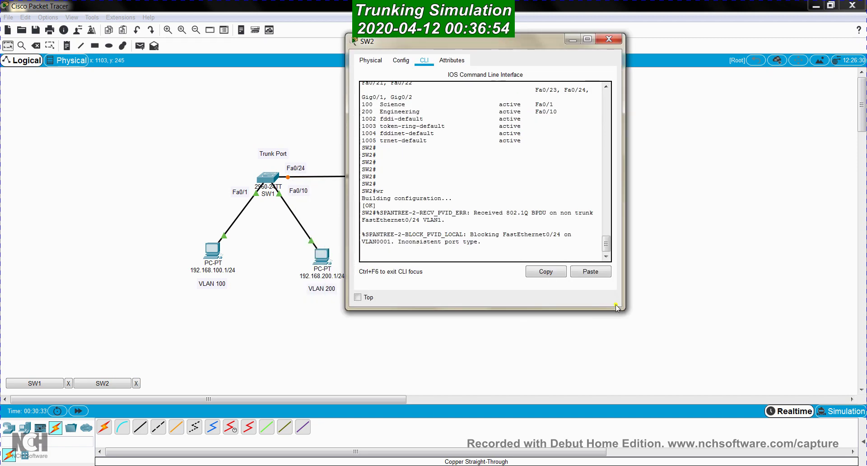
{"action": "left_click_drag", "start_coordinate": [617, 308], "coordinate": [763, 344]}
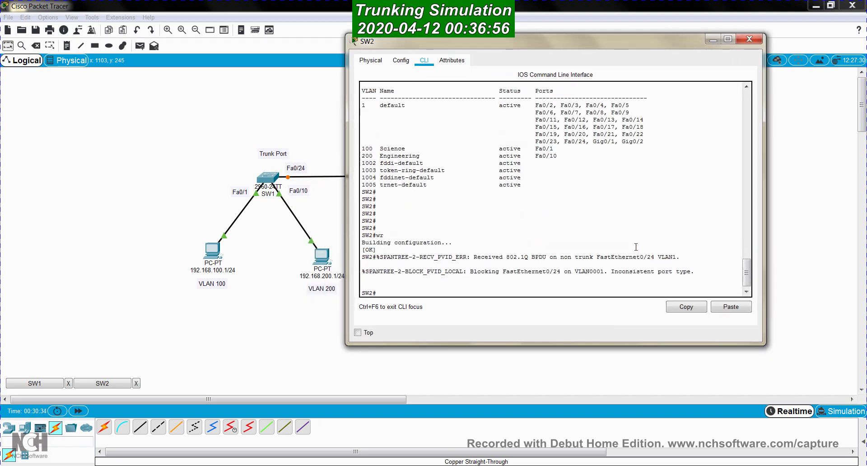
{"action": "key", "text": "Return"}
{"action": "key", "text": "Return"}
{"action": "type", "text": "show vlan br"}
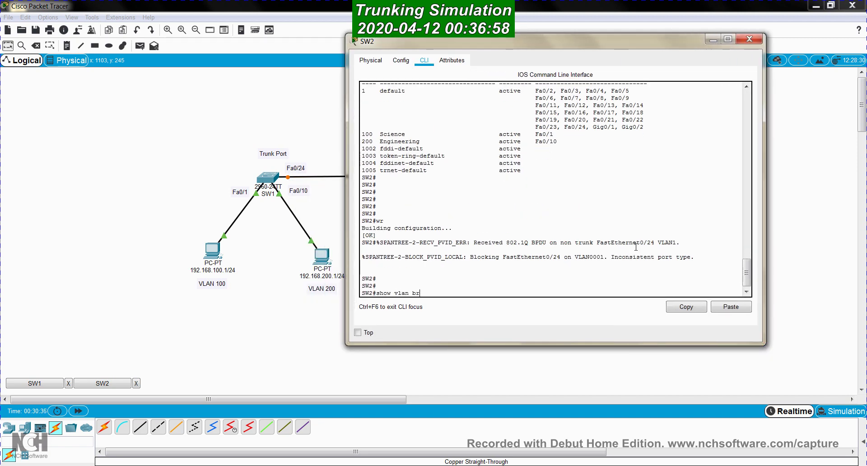
{"action": "type", "text": "i"}
{"action": "key", "text": "Tab"}
{"action": "key", "text": "Return"}
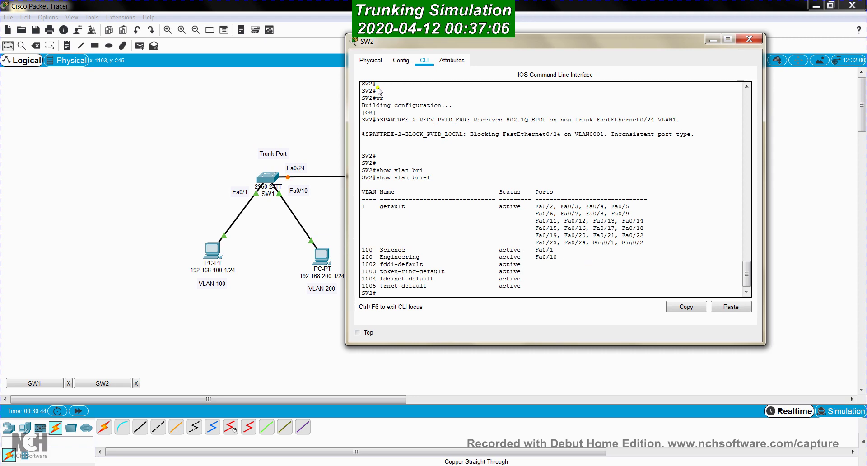
Move the SW2 window clear of the switch, enter configuration of interface fas0/24 and issue the switchport command
{"action": "left_click_drag", "start_coordinate": [408, 40], "coordinate": [75, 28]}
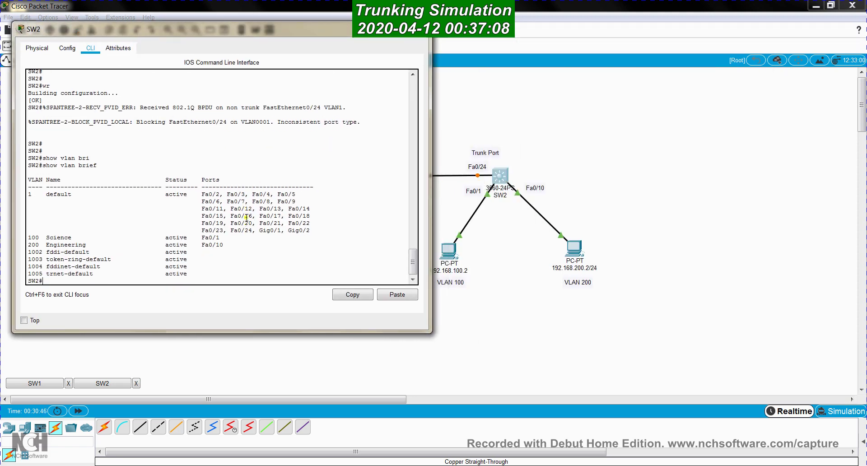
{"action": "key", "text": "Return"}
{"action": "key", "text": "Return"}
{"action": "type", "text": "conf t"}
{"action": "key", "text": "Return"}
{"action": "type", "text": "int"}
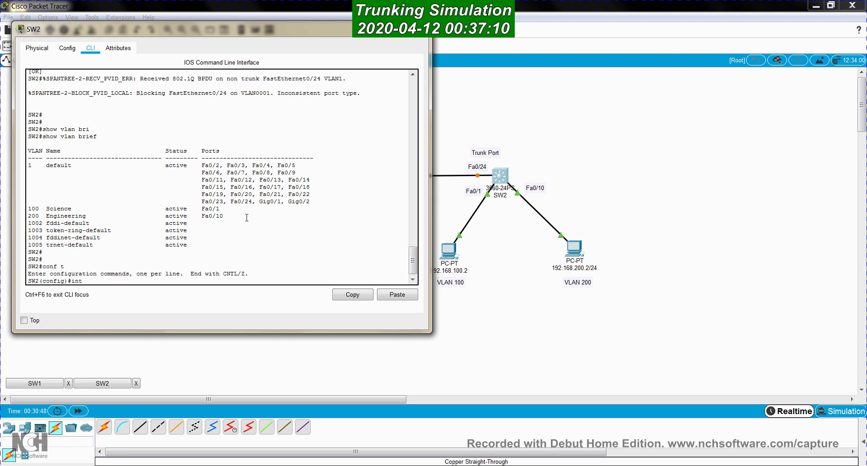
{"action": "type", "text": " fas0/24"}
{"action": "key", "text": "Return"}
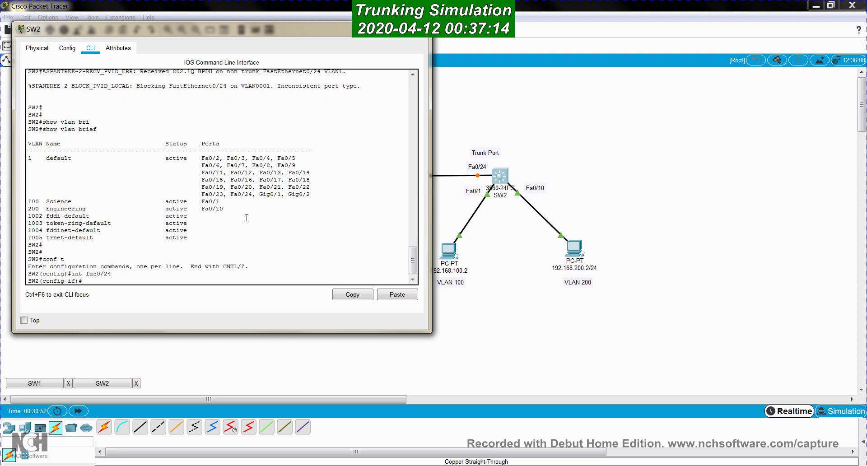
{"action": "type", "text": "sw"}
{"action": "key", "text": "Tab"}
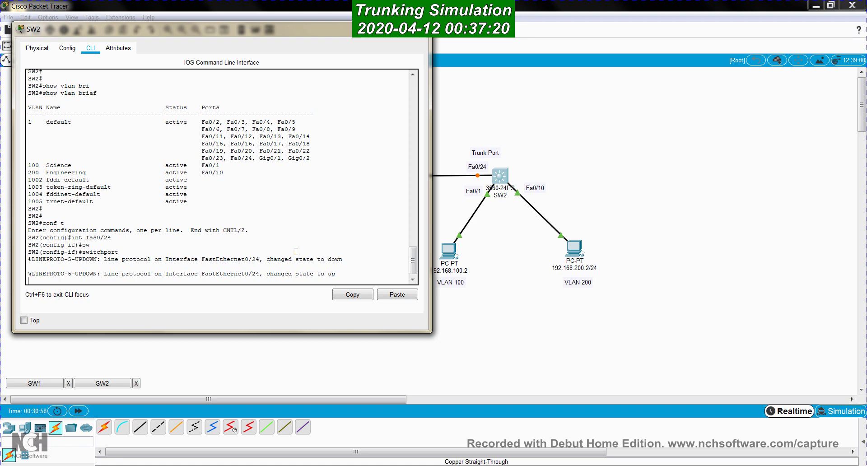
{"action": "key", "text": "Return"}
{"action": "key", "text": "Return"}
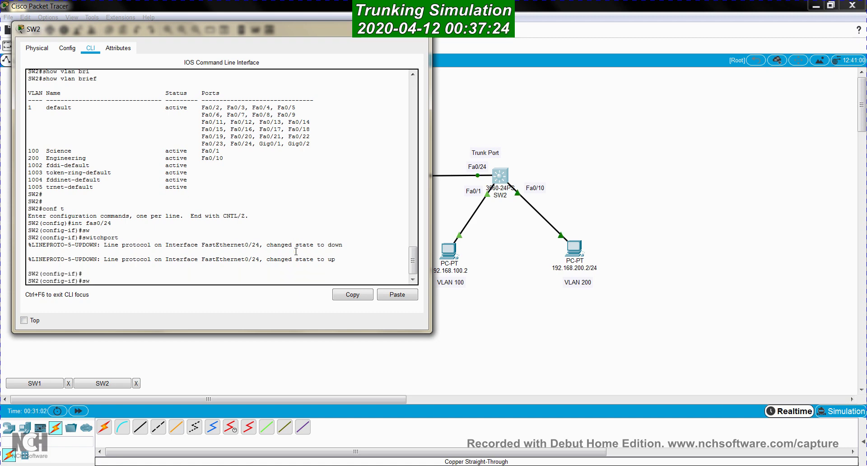
Begin the switchport trunk encapsulation command on SW2's fas0/24 and list its available options
{"action": "type", "text": "sw"}
{"action": "key", "text": "Tab"}
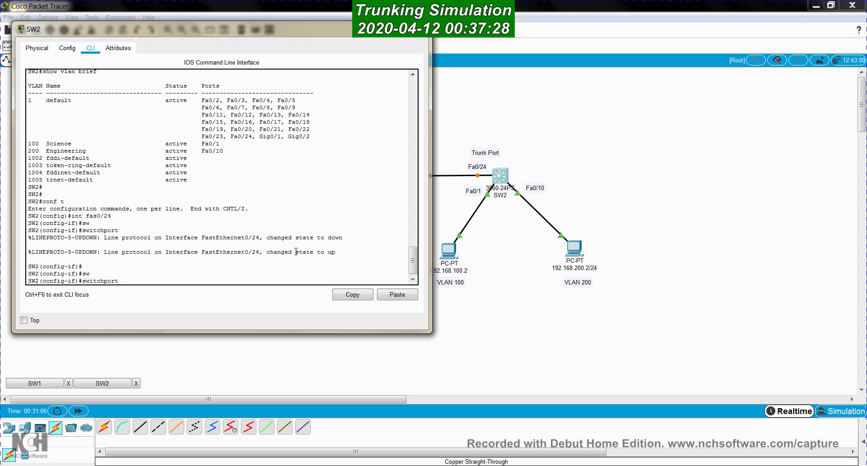
{"action": "type", "text": "trun"}
{"action": "key", "text": "Tab"}
{"action": "type", "text": "e"}
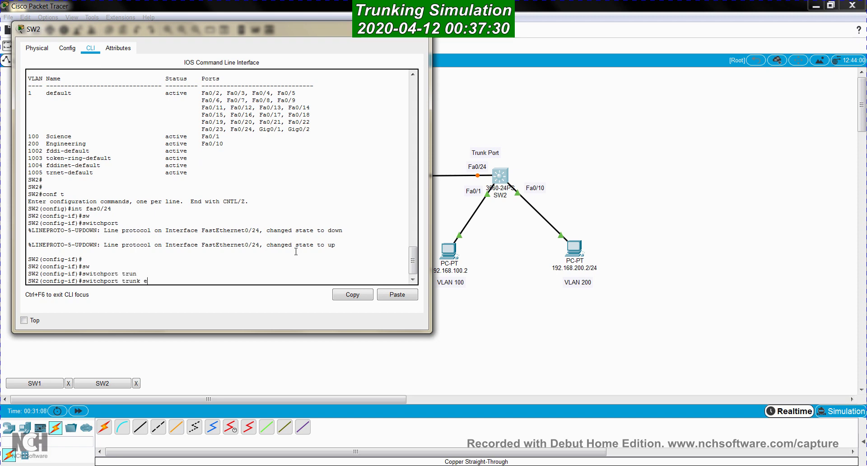
{"action": "type", "text": "n"}
{"action": "key", "text": "Tab"}
{"action": "type", "text": "?"}
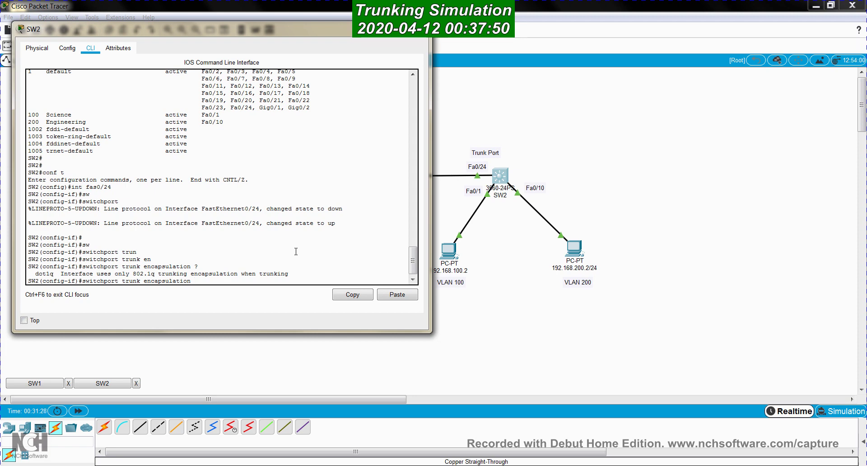
Set the trunk encapsulation of SW2's fas0/24 to dot1q
{"action": "type", "text": "do"}
{"action": "key", "text": "Tab"}
{"action": "key", "text": "Return"}
{"action": "key", "text": "Return"}
{"action": "key", "text": "Return"}
{"action": "key", "text": "Return"}
{"action": "key", "text": "Return"}
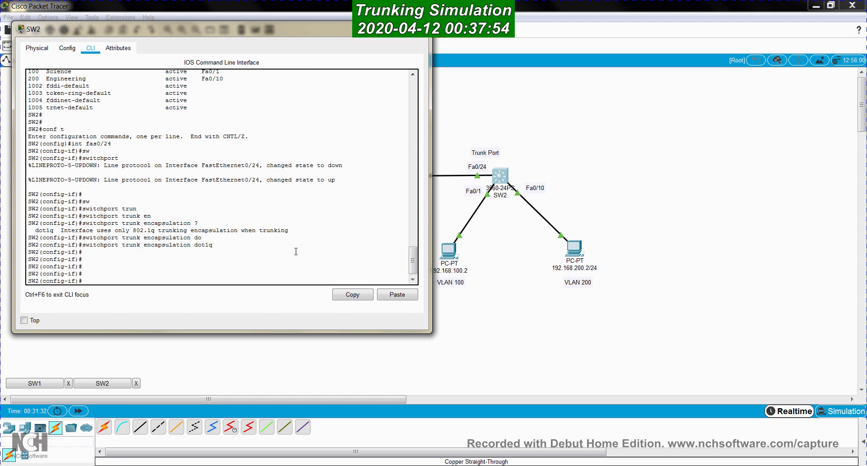
Configure interface fas0/24 on SW2 with switchport mode trunk
{"action": "type", "text": "sw"}
{"action": "key", "text": "Tab"}
{"action": "type", "text": "mo"}
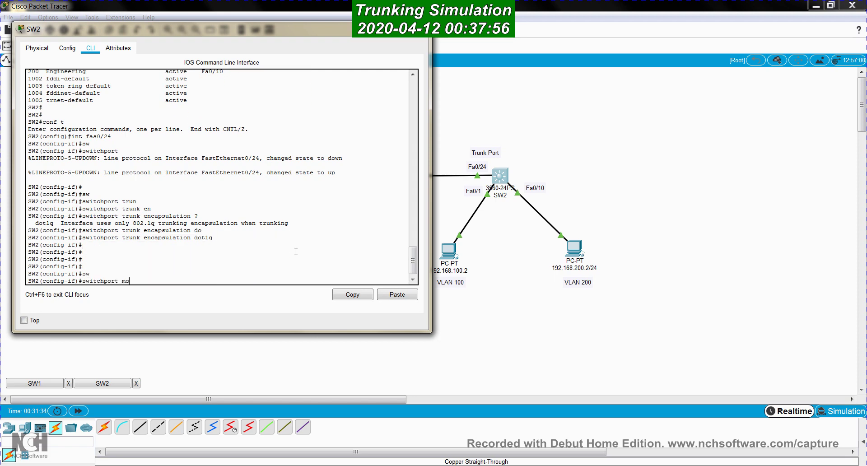
{"action": "type", "text": "de trun"}
{"action": "key", "text": "Tab"}
{"action": "key", "text": "Return"}
{"action": "key", "text": "Return"}
{"action": "key", "text": "Return"}
{"action": "key", "text": "Return"}
{"action": "key", "text": "Return"}
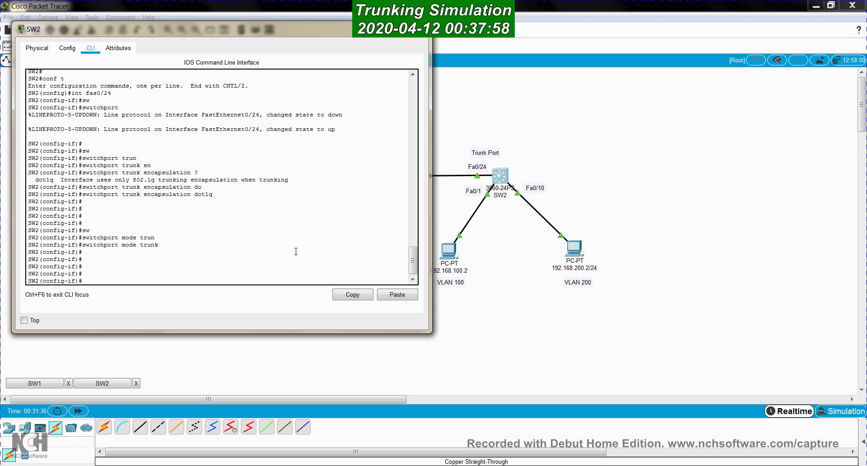
End the configuration session on SW2, return to its privileged prompt and bring the whole topology back into view
{"action": "key", "text": "ctrl+z"}
{"action": "key", "text": "Return"}
{"action": "key", "text": "Return"}
{"action": "key", "text": "Return"}
{"action": "key", "text": "Return"}
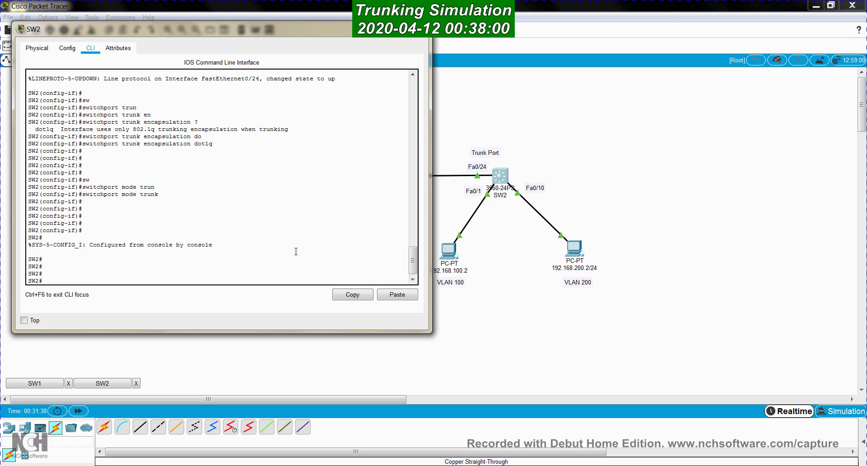
{"action": "left_click", "coordinate": [513, 333]}
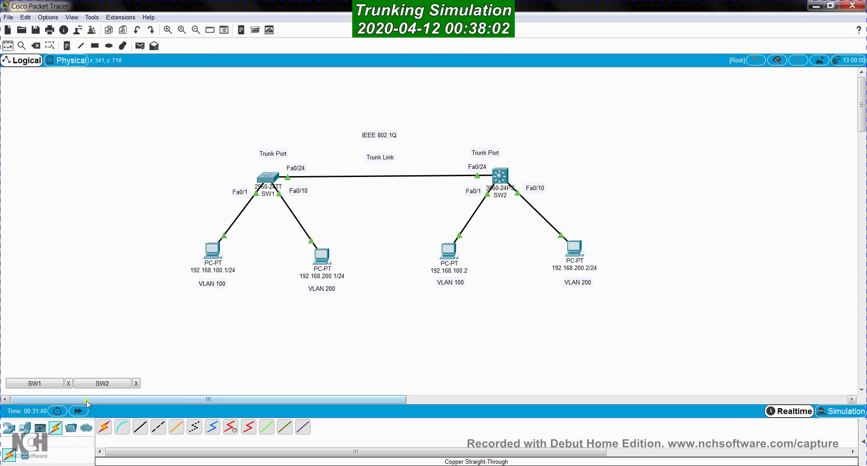
Display the trunk status of SW1's interfaces with show interfaces trunk
{"action": "left_click", "coordinate": [268, 177]}
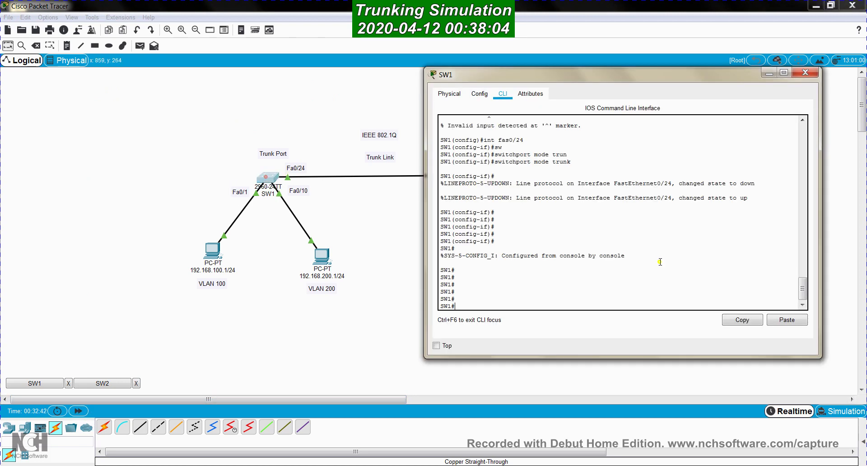
{"action": "left_click", "coordinate": [648, 278]}
{"action": "key", "text": "Return"}
{"action": "key", "text": "Return"}
{"action": "key", "text": "Return"}
{"action": "type", "text": "sh"}
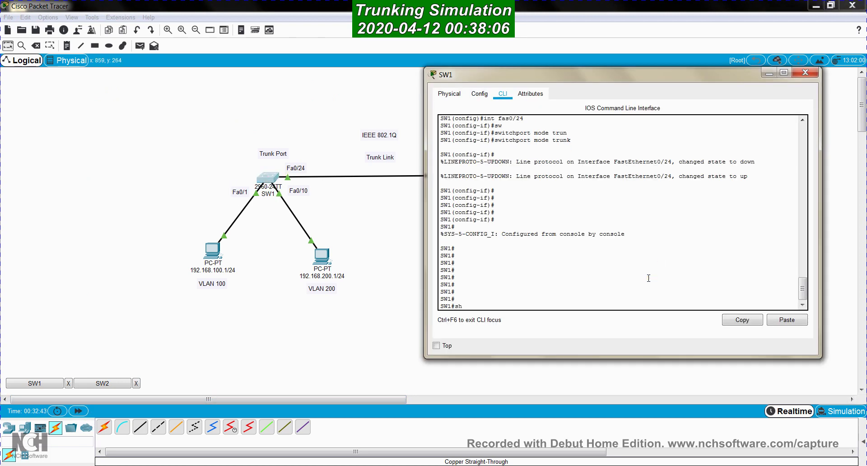
{"action": "type", "text": "ow inter"}
{"action": "key", "text": "Tab"}
{"action": "type", "text": "tru"}
{"action": "key", "text": "Tab"}
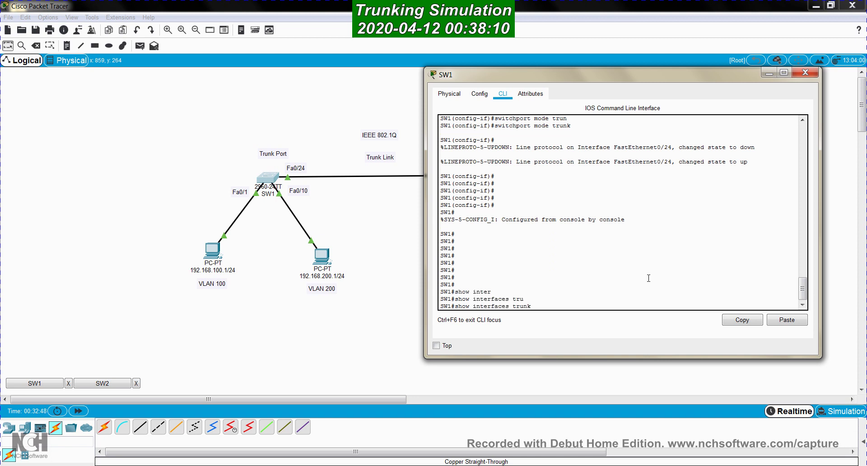
{"action": "key", "text": "Return"}
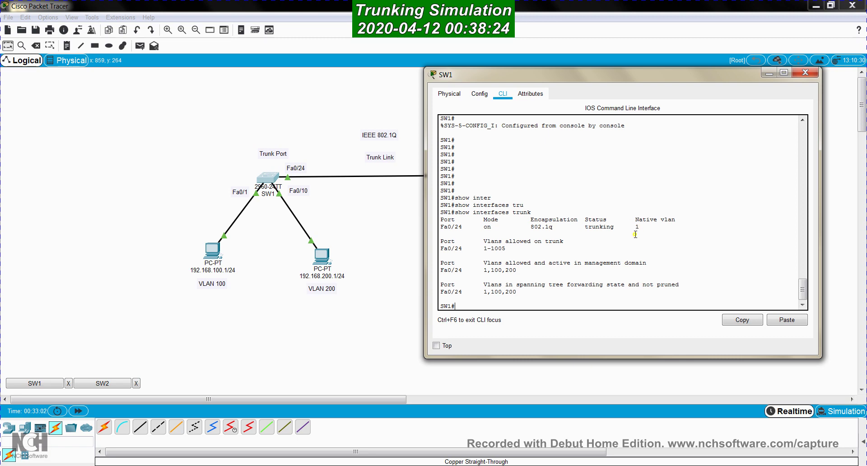
Display the trunk status of SW2's interfaces with show interfaces trunk
{"action": "left_click", "coordinate": [402, 230]}
{"action": "left_click", "coordinate": [498, 178]}
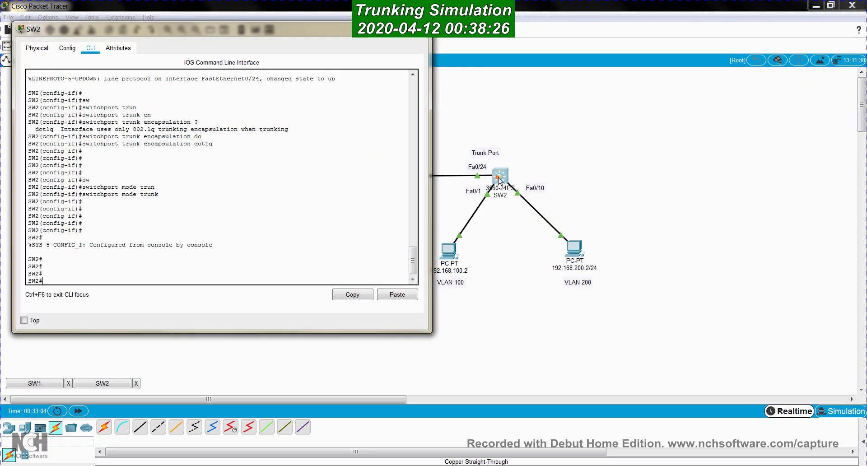
{"action": "left_click", "coordinate": [280, 202]}
{"action": "key", "text": "Return"}
{"action": "key", "text": "Return"}
{"action": "type", "text": "show"}
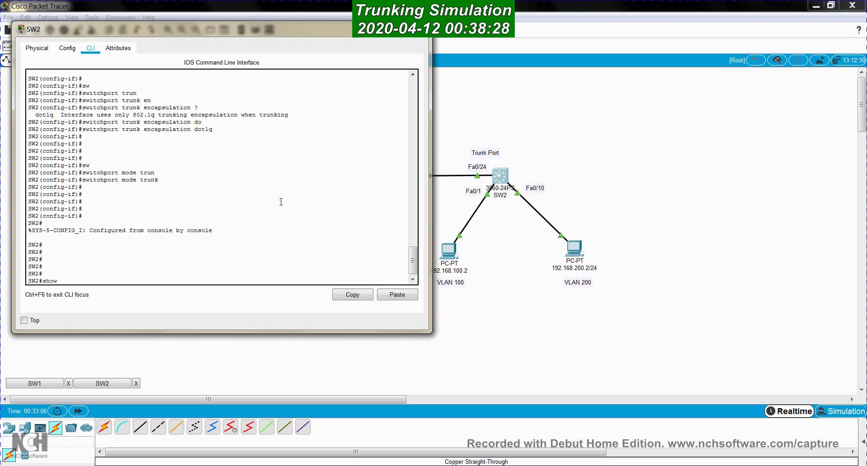
{"action": "type", "text": " interf"}
{"action": "key", "text": "Tab"}
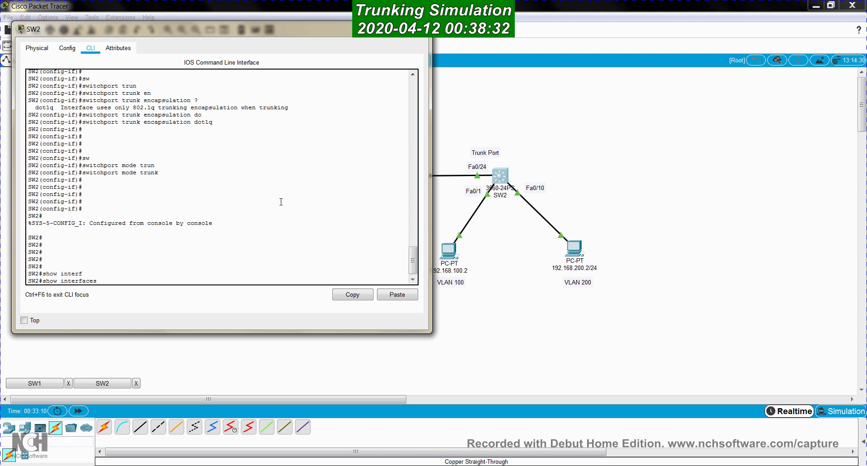
{"action": "type", "text": "trun"}
{"action": "key", "text": "Tab"}
{"action": "key", "text": "Return"}
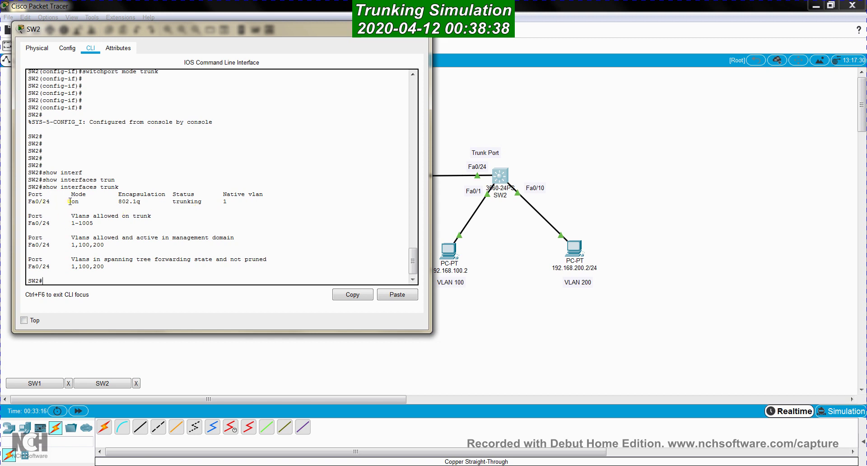
Examine the mode, encapsulation and status values listed for Fa0/24 in SW2's trunk output
{"action": "left_click_drag", "start_coordinate": [70, 201], "coordinate": [80, 201]}
{"action": "left_click_drag", "start_coordinate": [115, 202], "coordinate": [200, 202]}
{"action": "left_click", "coordinate": [189, 233]}
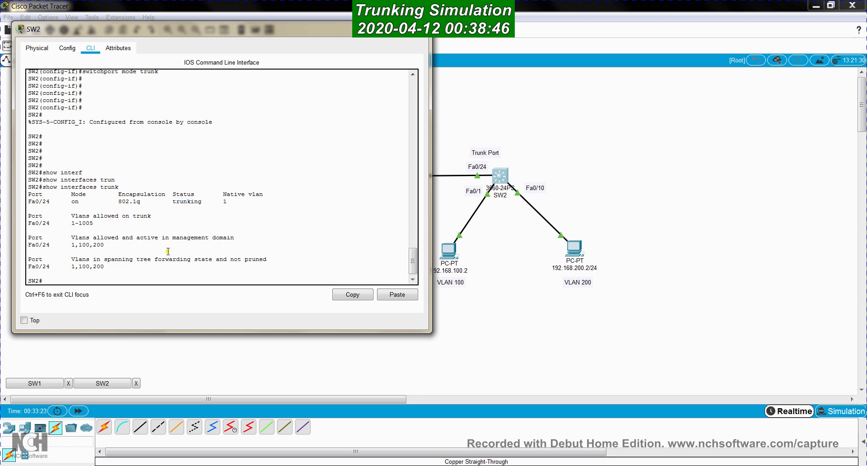
Test VLAN 100 connectivity by pinging 192.168.100.2 from the command prompt of PC 192.168.100.1/24
{"action": "left_click", "coordinate": [474, 329]}
{"action": "left_click", "coordinate": [214, 249]}
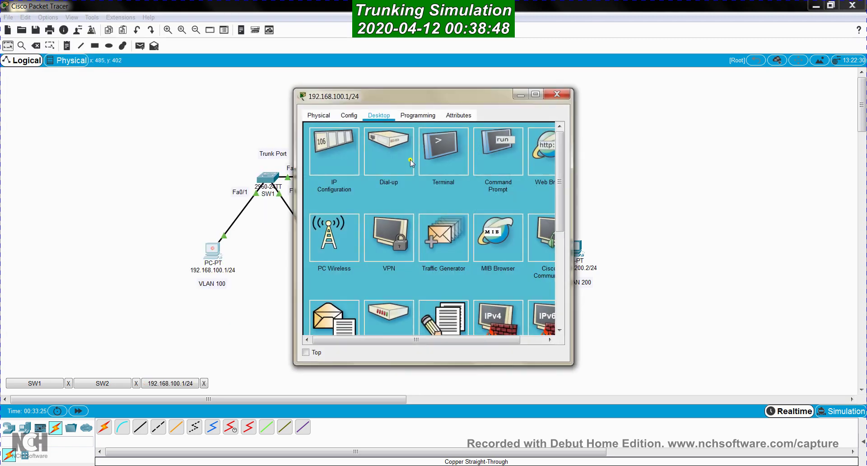
{"action": "left_click_drag", "start_coordinate": [388, 94], "coordinate": [641, 53]}
{"action": "left_click", "coordinate": [746, 116]}
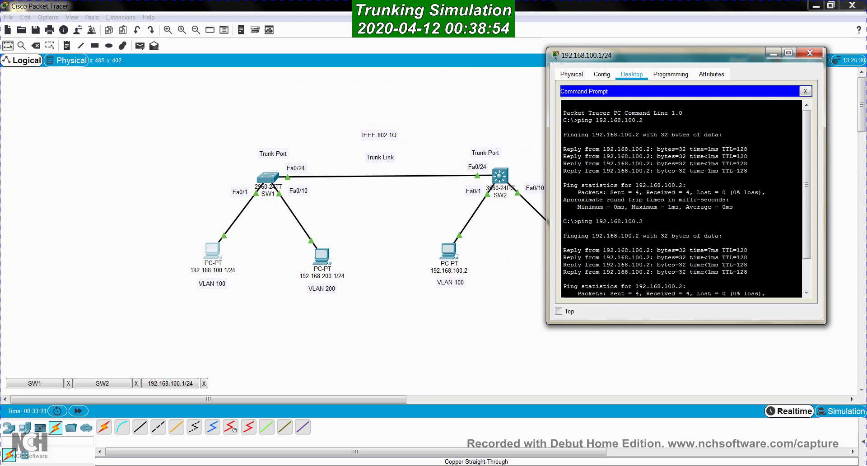
{"action": "key", "text": "Return"}
{"action": "key", "text": "Return"}
{"action": "key", "text": "Return"}
{"action": "key", "text": "Return"}
{"action": "key", "text": "Return"}
{"action": "type", "text": "ping"}
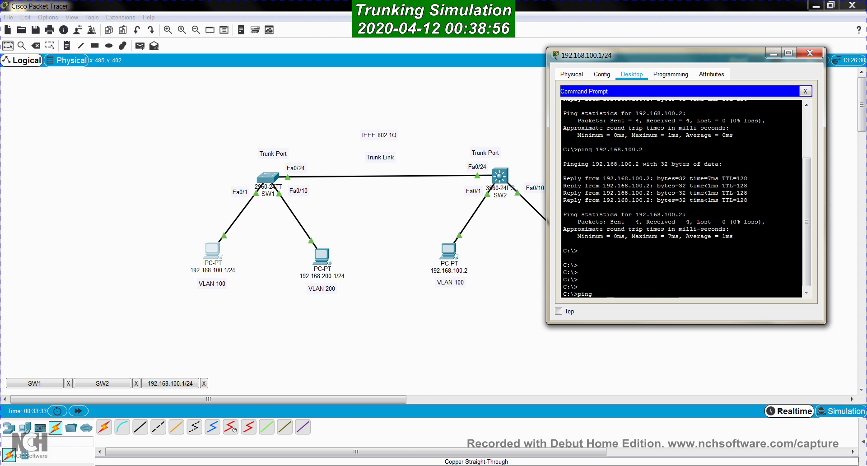
{"action": "type", "text": " 192.168.100.2"}
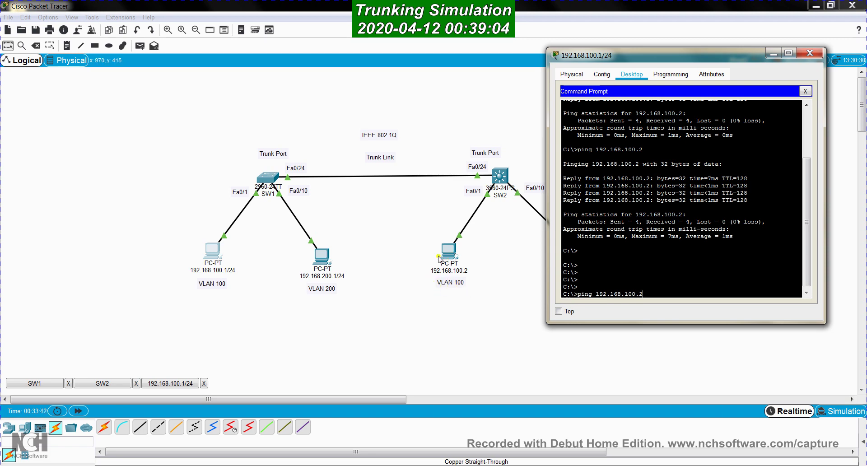
{"action": "key", "text": "Return"}
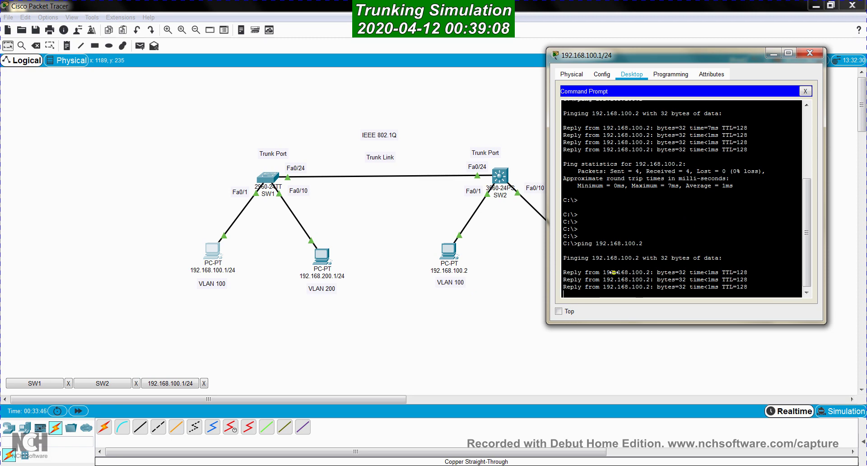
Test VLAN 200 connectivity by pinging 192.168.200.2 from PC 192.168.200.1/24's command prompt, and return to the topology
{"action": "left_click", "coordinate": [424, 301]}
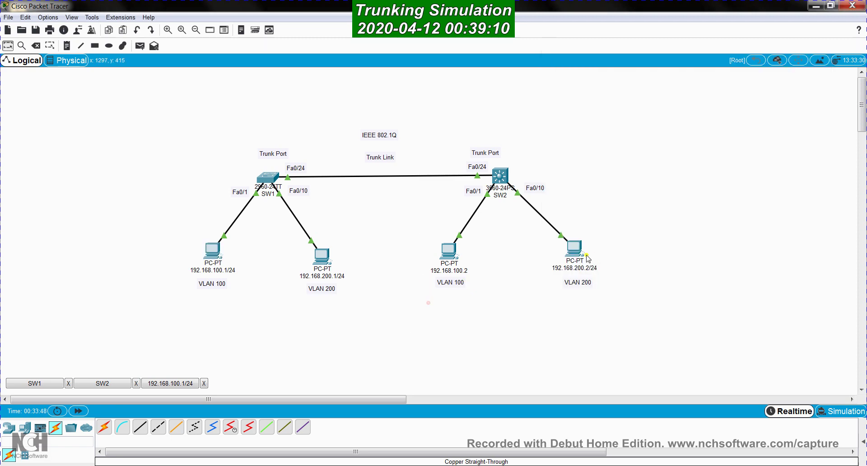
{"action": "left_click", "coordinate": [321, 256]}
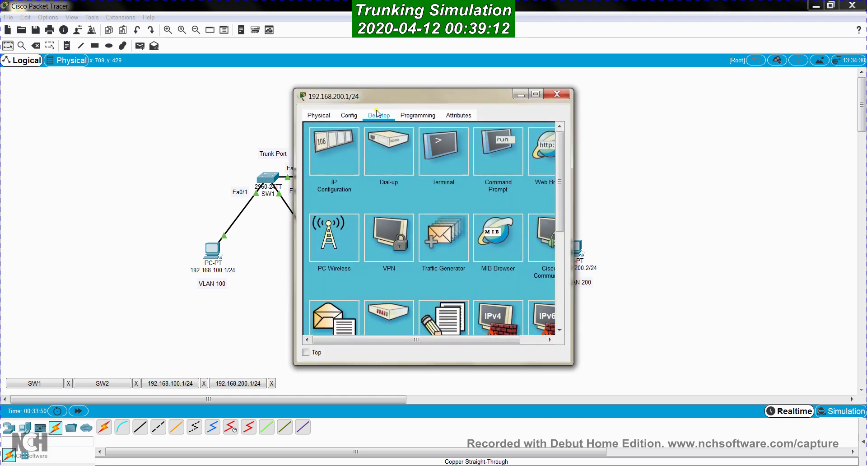
{"action": "left_click_drag", "start_coordinate": [380, 99], "coordinate": [610, 69]}
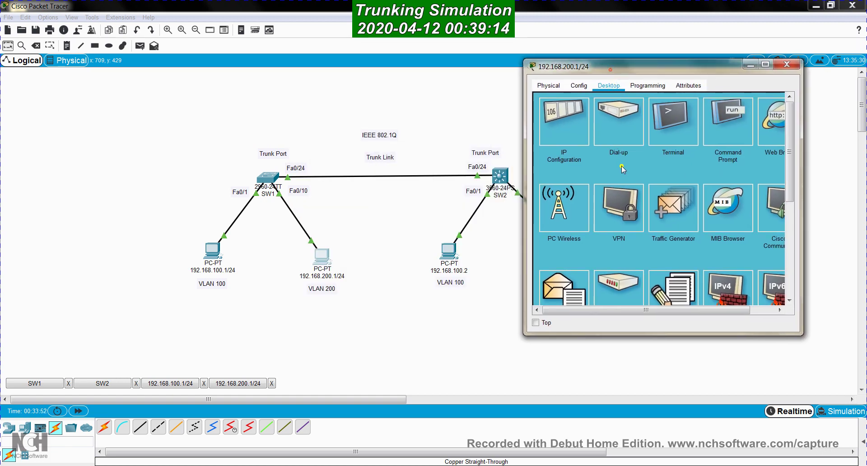
{"action": "left_click", "coordinate": [720, 126]}
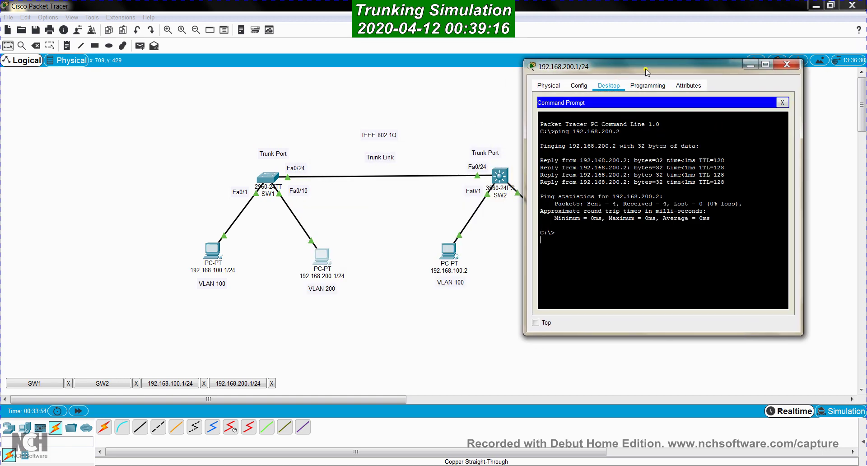
{"action": "left_click_drag", "start_coordinate": [646, 71], "coordinate": [182, 73]}
{"action": "type", "text": "p"}
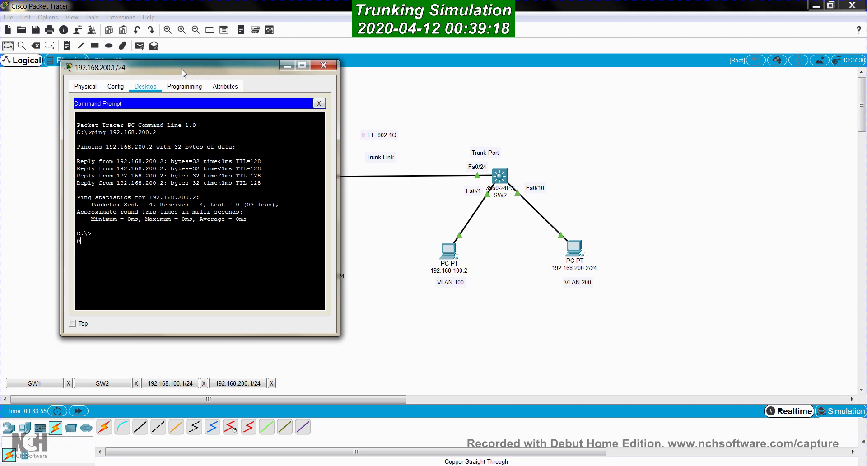
{"action": "type", "text": "ing 192.168.200.2"}
{"action": "key", "text": "Return"}
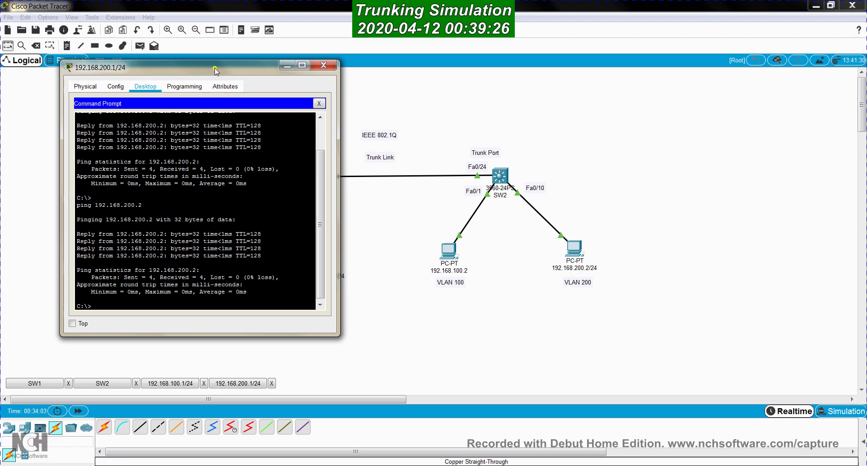
{"action": "left_click_drag", "start_coordinate": [216, 71], "coordinate": [305, 321]}
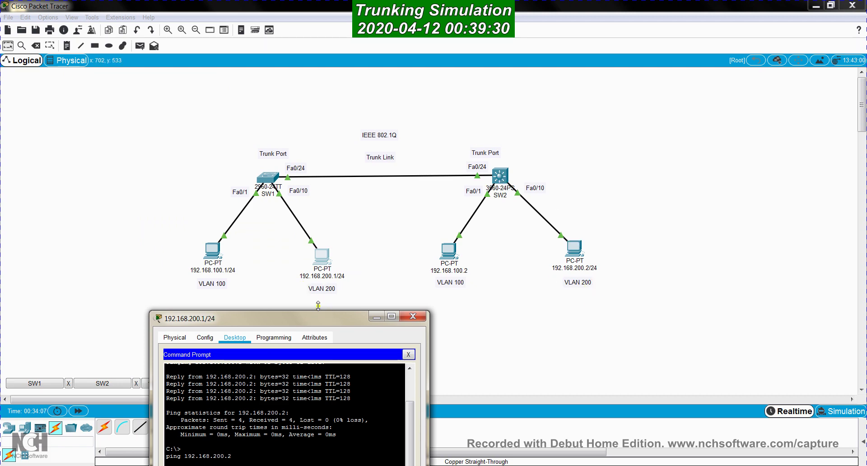
{"action": "left_click_drag", "start_coordinate": [315, 318], "coordinate": [731, 66]}
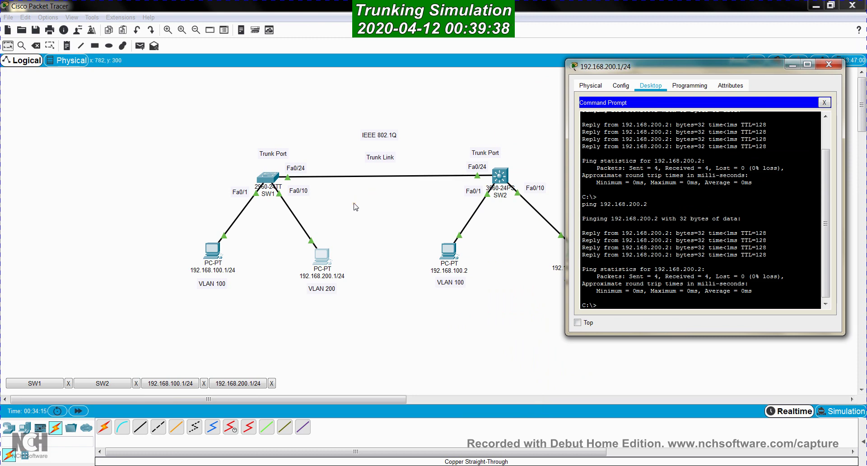
{"action": "left_click", "coordinate": [260, 316]}
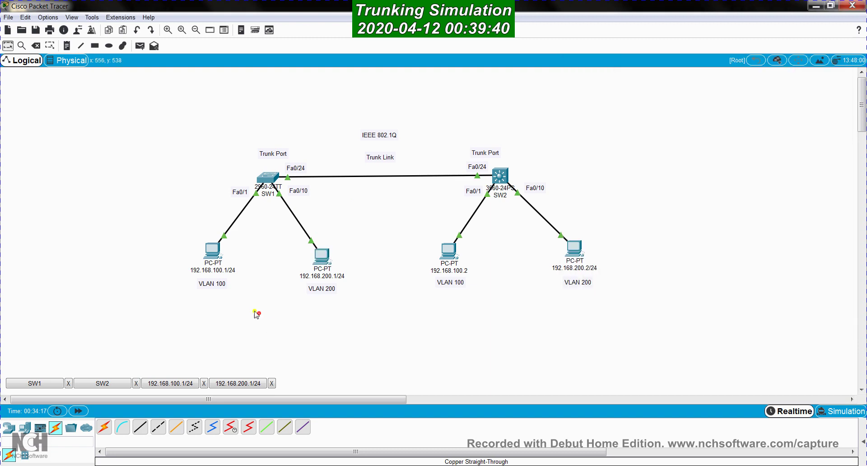
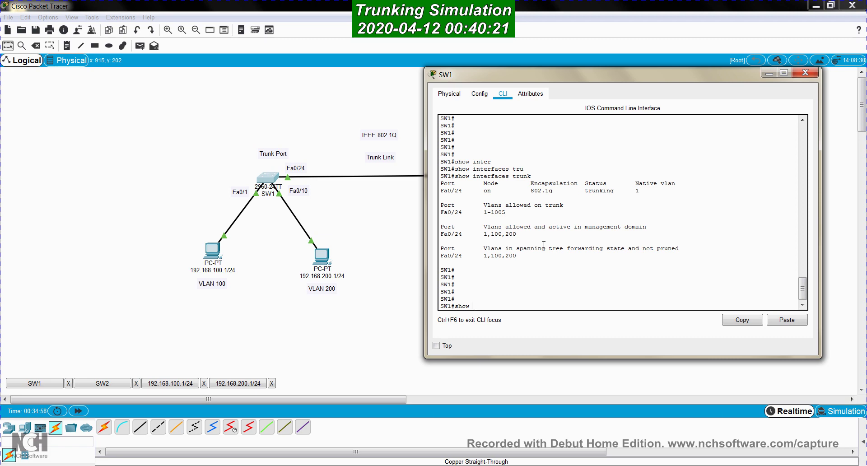
Display SW1's MAC table with show mac-address-table and place the window so SW1 and its PCs stay uncovered
{"action": "type", "text": "c-add"}
{"action": "key", "text": "Tab"}
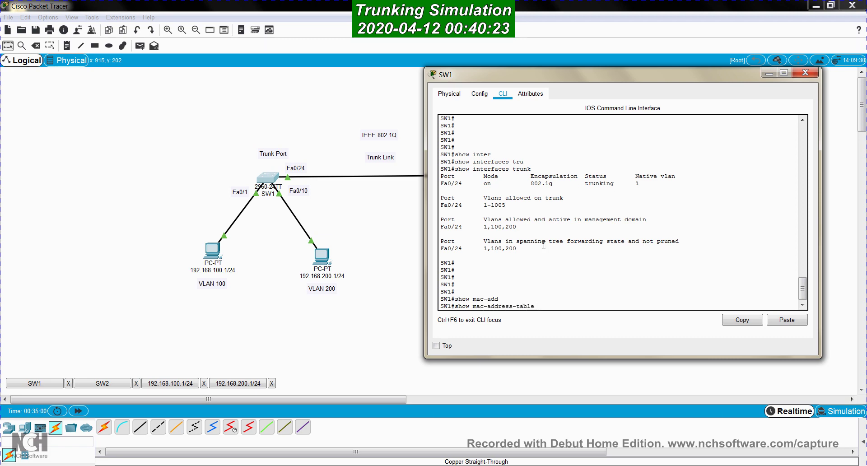
{"action": "key", "text": "Return"}
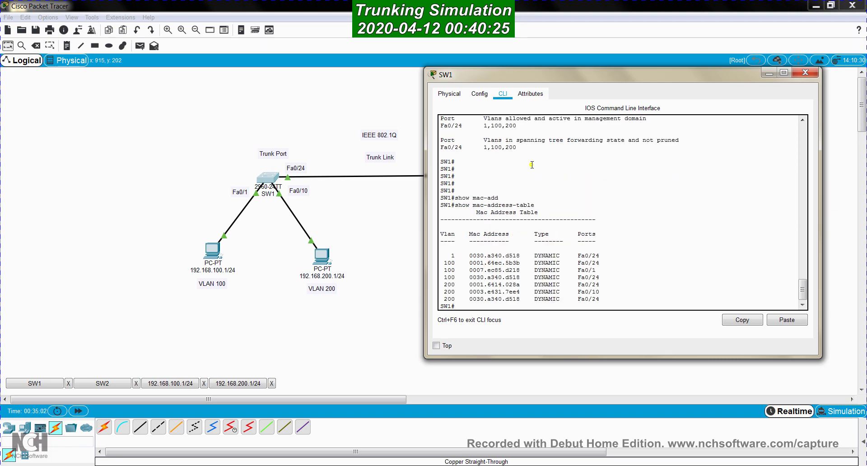
{"action": "left_click_drag", "start_coordinate": [582, 72], "coordinate": [172, 51]}
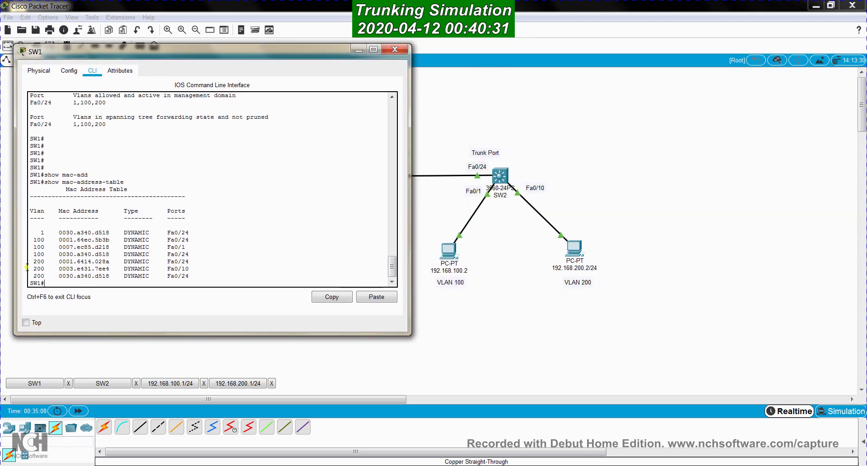
{"action": "left_click", "coordinate": [96, 58]}
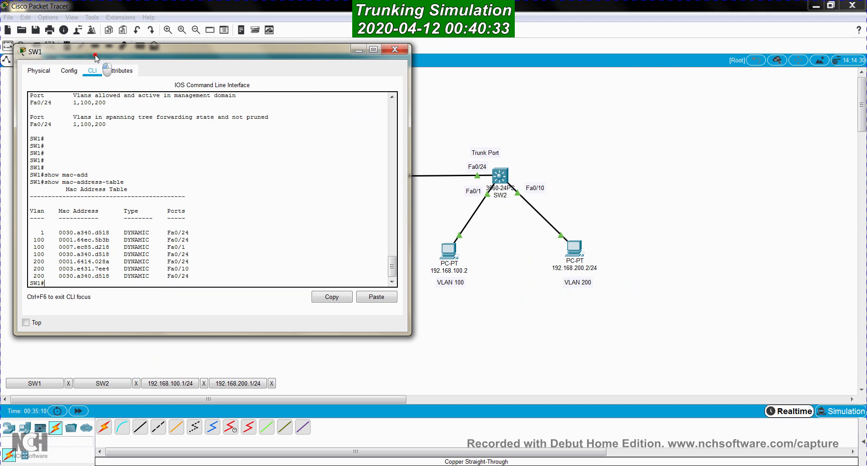
{"action": "left_click_drag", "start_coordinate": [97, 57], "coordinate": [447, 79]}
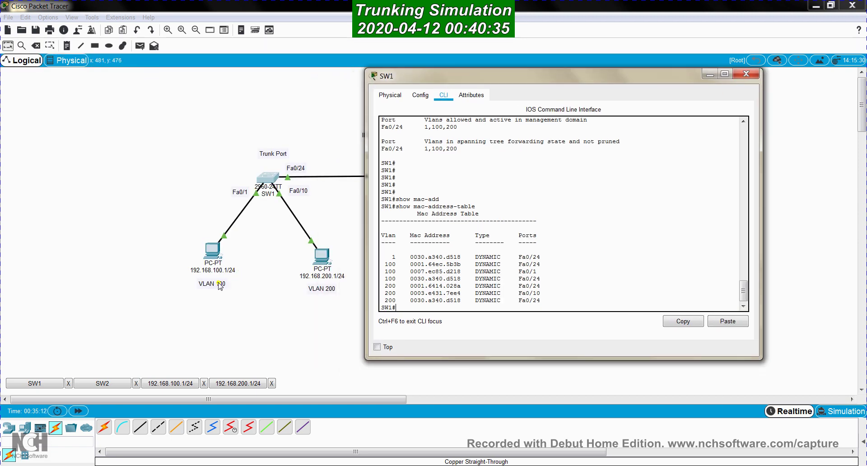
Highlight the VLAN 100 entries in SW1's MAC address table, and select the address 0001.64ec.5b3b
{"action": "left_click_drag", "start_coordinate": [383, 266], "coordinate": [565, 280]}
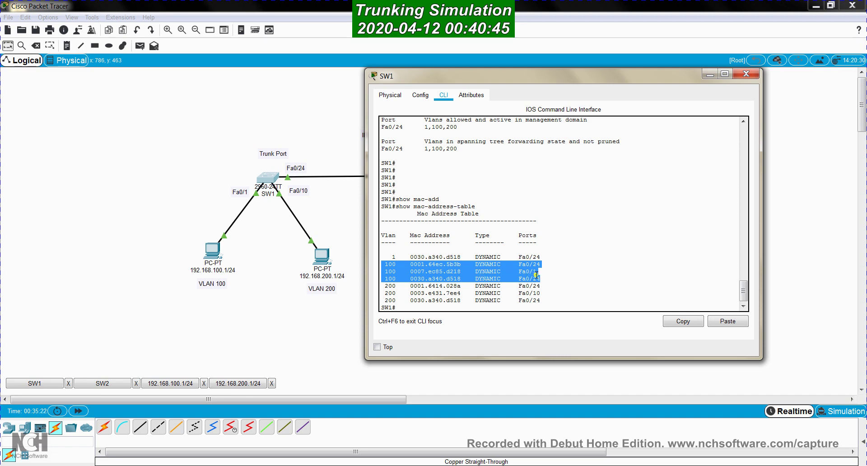
{"action": "left_click", "coordinate": [452, 274]}
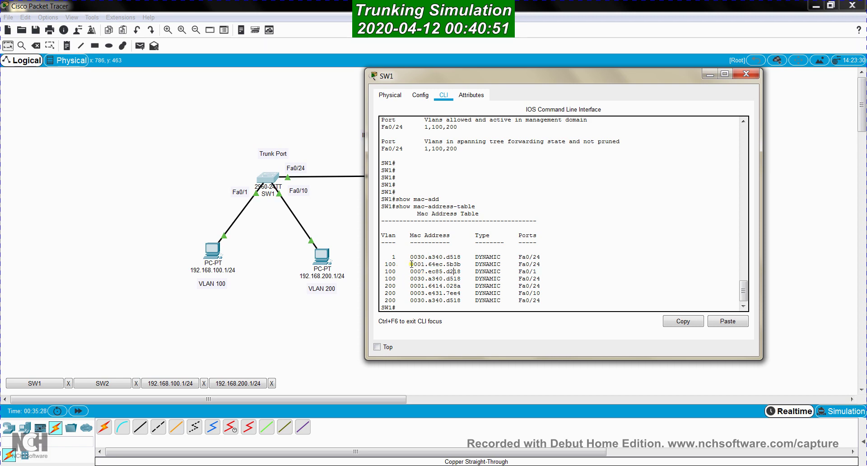
{"action": "left_click_drag", "start_coordinate": [411, 264], "coordinate": [460, 265]}
Keep SW1's window on top and show the ipconfig /all output of PC 192.168.100.2 beside it
{"action": "left_click", "coordinate": [377, 346]}
{"action": "left_click_drag", "start_coordinate": [492, 77], "coordinate": [143, 52]}
{"action": "left_click", "coordinate": [449, 250]}
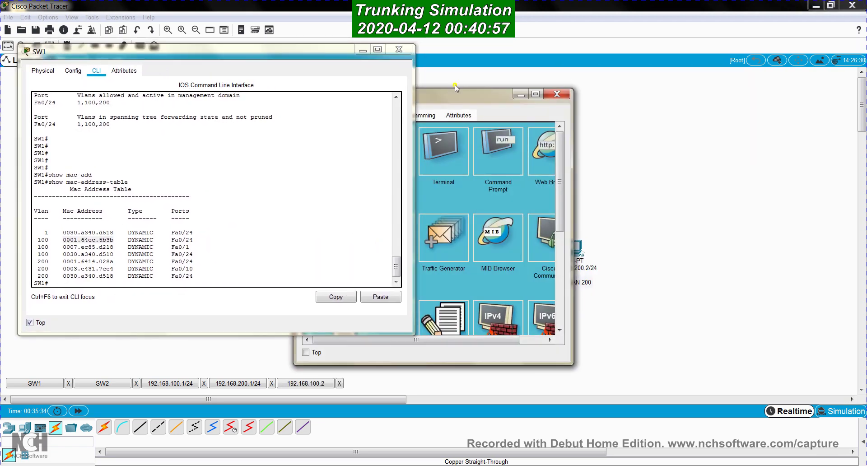
{"action": "left_click_drag", "start_coordinate": [456, 94], "coordinate": [601, 98]}
{"action": "left_click", "coordinate": [658, 163]}
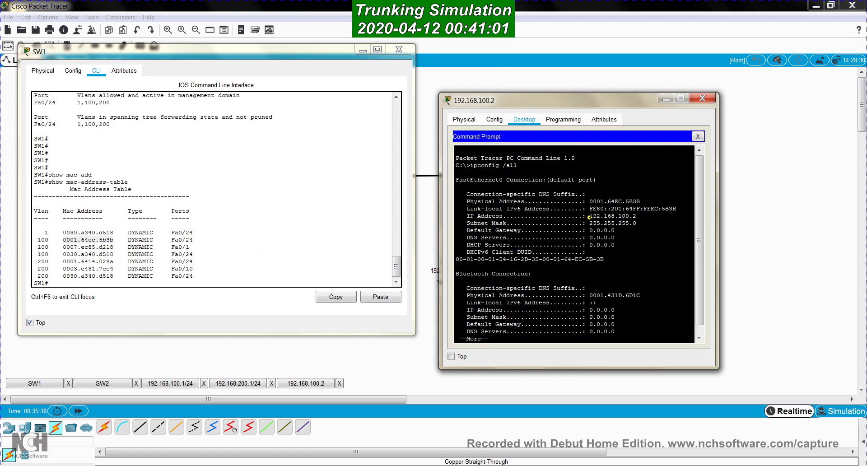
Match PC 192.168.100.2's physical address to SW1's VLAN 100 entry 0001.64ec.5b3b by highlighting the address and its port Fa0/24
{"action": "left_click_drag", "start_coordinate": [589, 202], "coordinate": [644, 202]}
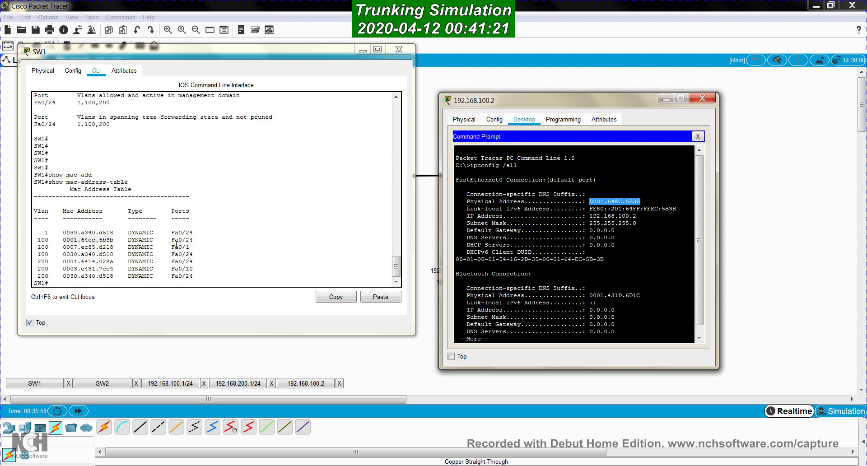
{"action": "left_click_drag", "start_coordinate": [183, 51], "coordinate": [561, 111]}
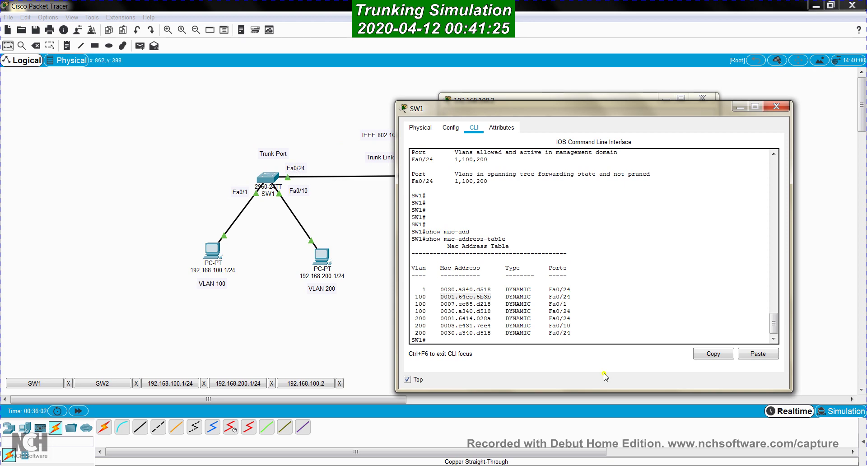
{"action": "left_click_drag", "start_coordinate": [548, 297], "coordinate": [578, 299]}
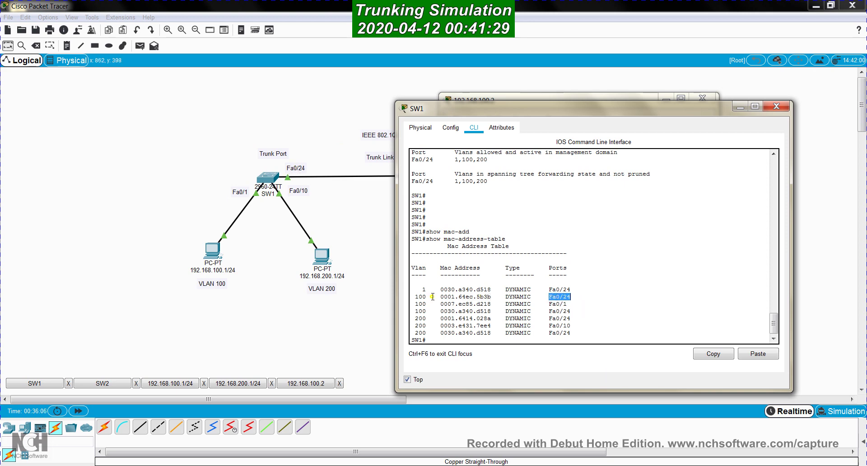
{"action": "left_click_drag", "start_coordinate": [441, 296], "coordinate": [493, 298]}
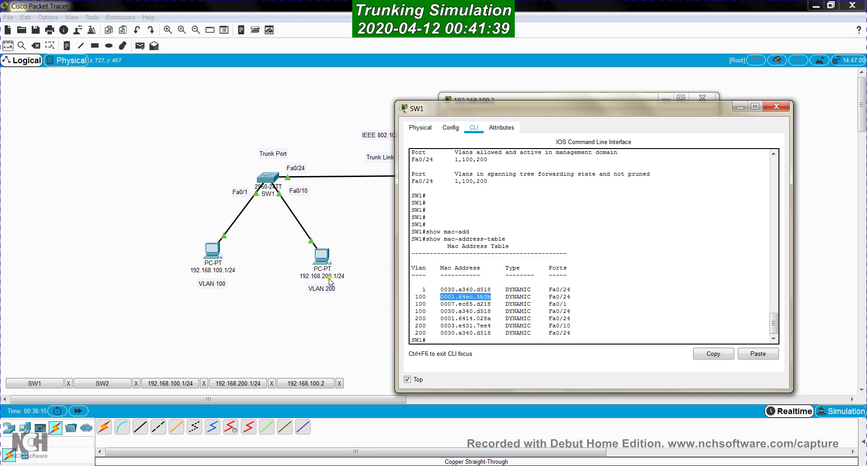
Show the ipconfig /all output of PC 192.168.200.2/24 beside SW1's MAC address table
{"action": "left_click", "coordinate": [327, 320]}
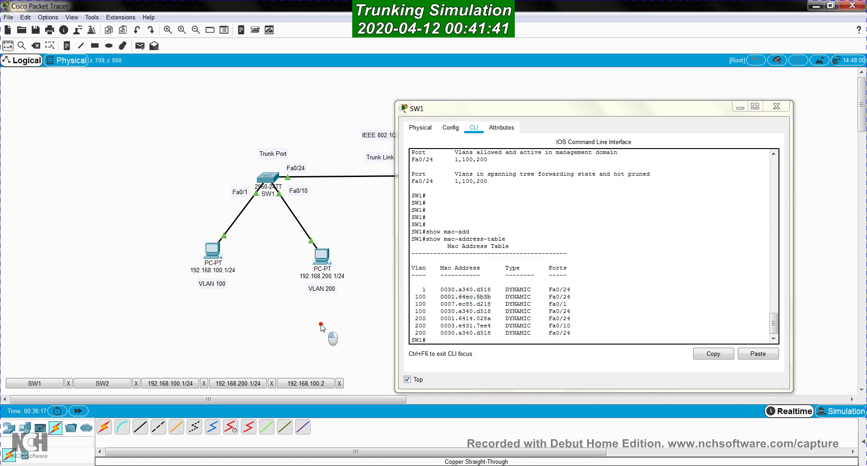
{"action": "left_click_drag", "start_coordinate": [543, 115], "coordinate": [210, 84]}
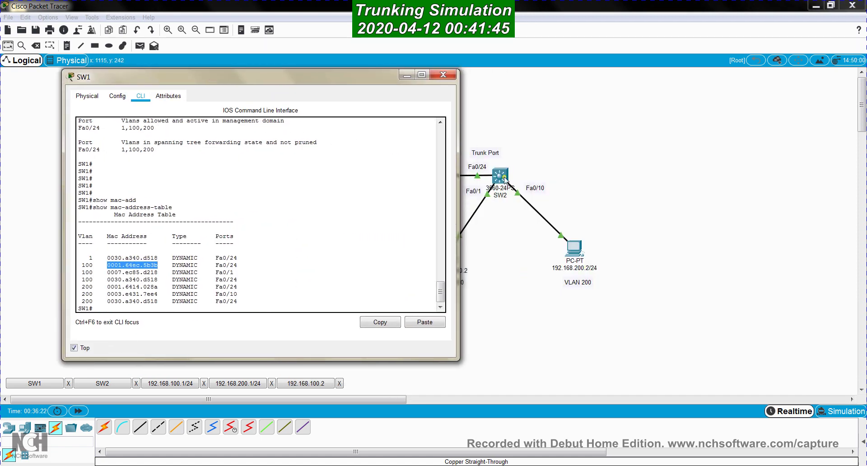
{"action": "left_click", "coordinate": [572, 251]}
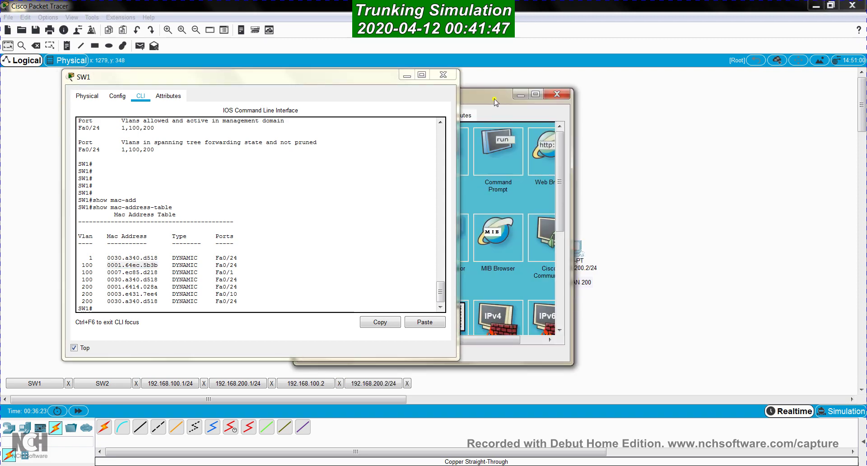
{"action": "left_click", "coordinate": [724, 180]}
{"action": "key", "text": "Return"}
{"action": "key", "text": "Return"}
{"action": "type", "text": "ipconfig /all"}
{"action": "key", "text": "Return"}
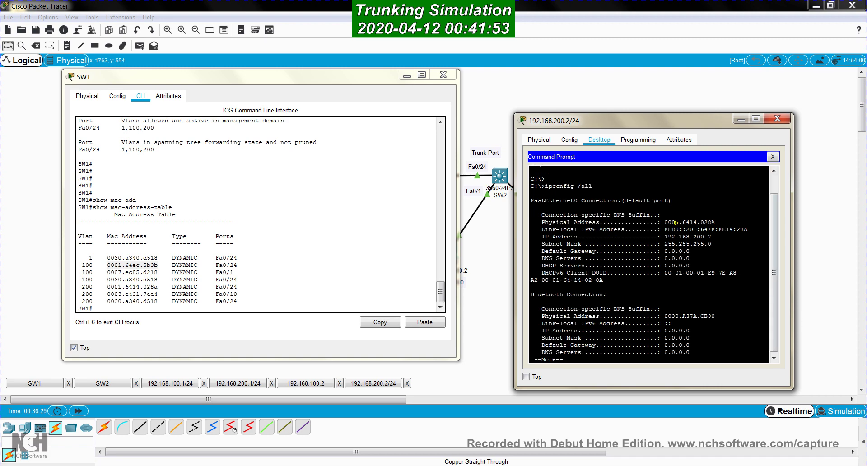
Match PC 192.168.200.2/24's physical address to 0001.6414.028a in SW1's table, and stop keeping SW1 on top to return to the topology
{"action": "left_click_drag", "start_coordinate": [663, 222], "coordinate": [718, 222]}
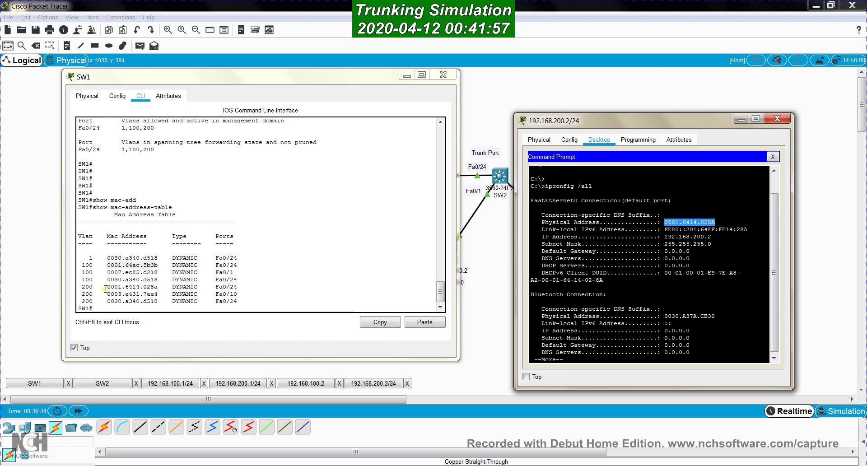
{"action": "left_click_drag", "start_coordinate": [106, 286], "coordinate": [158, 288]}
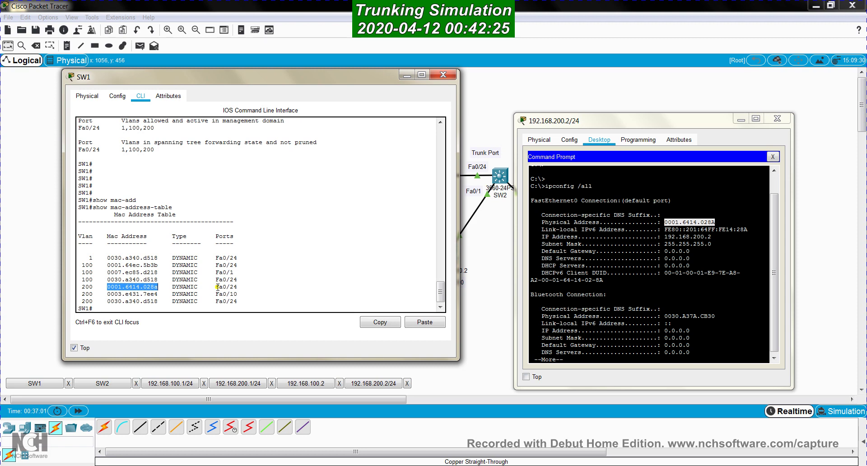
{"action": "left_click", "coordinate": [471, 321]}
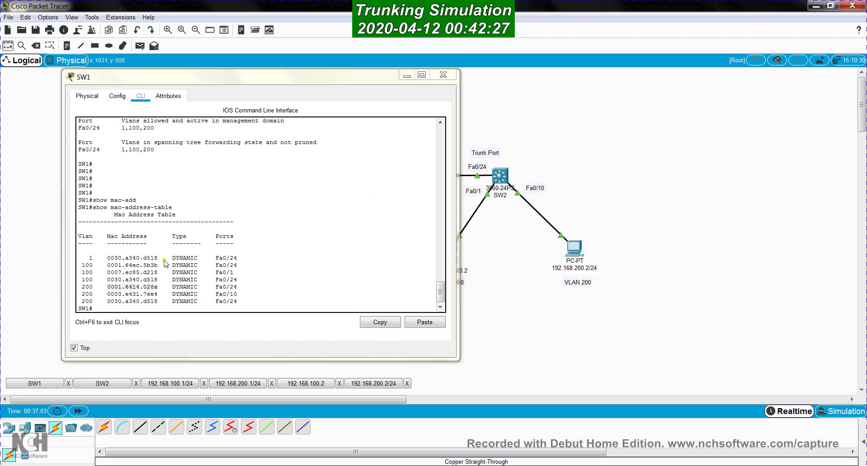
{"action": "left_click", "coordinate": [74, 347]}
{"action": "left_click", "coordinate": [542, 325]}
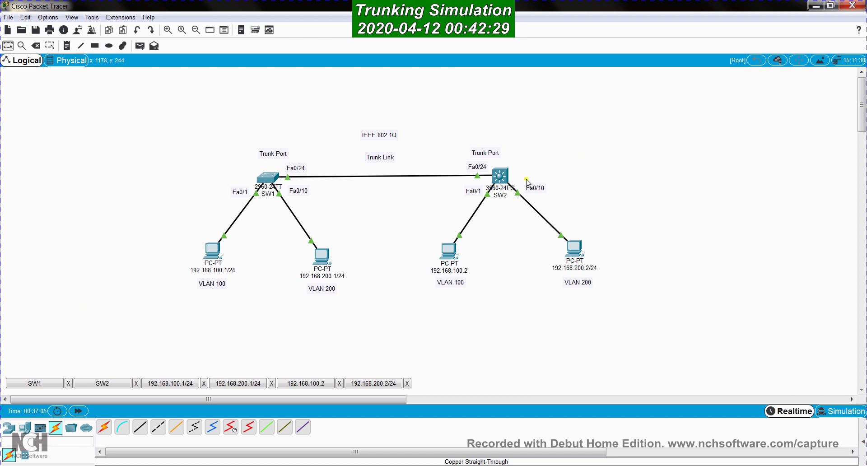
Display SW2's MAC table with show mac address-table beside the topology, and highlight the VLAN 100 address 0001.64ec.5b3b
{"action": "left_click", "coordinate": [499, 176]}
{"action": "left_click", "coordinate": [136, 279]}
{"action": "key", "text": "Return"}
{"action": "key", "text": "Return"}
{"action": "key", "text": "Return"}
{"action": "type", "text": "show mac ad"}
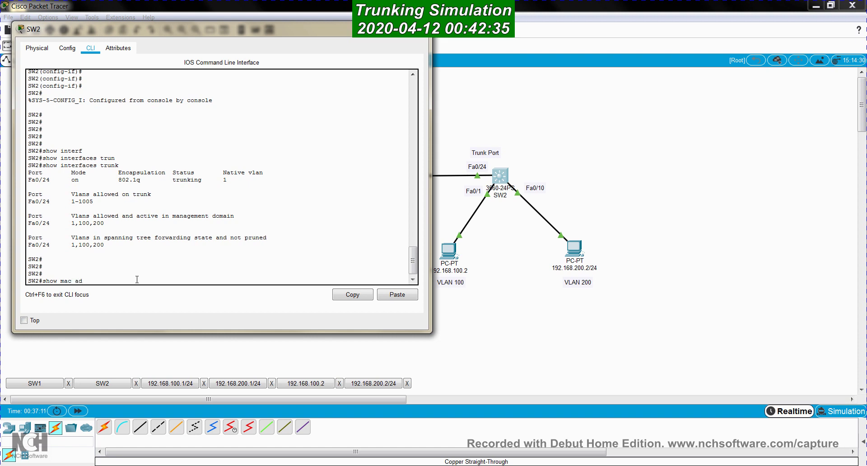
{"action": "type", "text": "d"}
{"action": "key", "text": "Tab"}
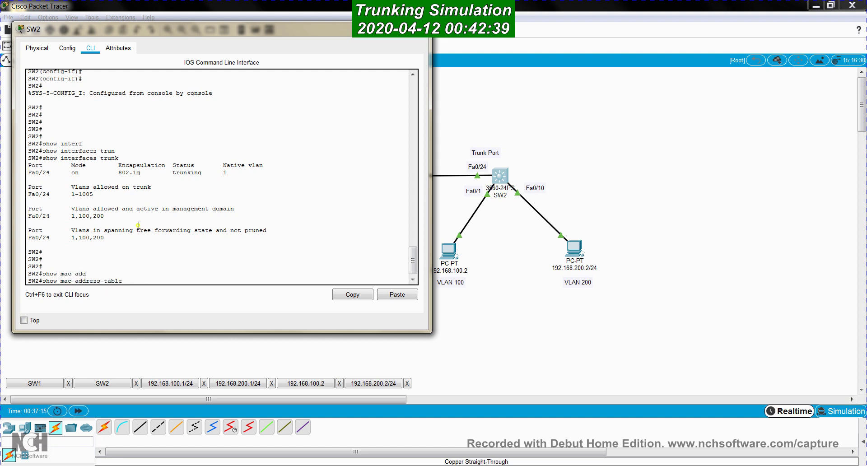
{"action": "key", "text": "Return"}
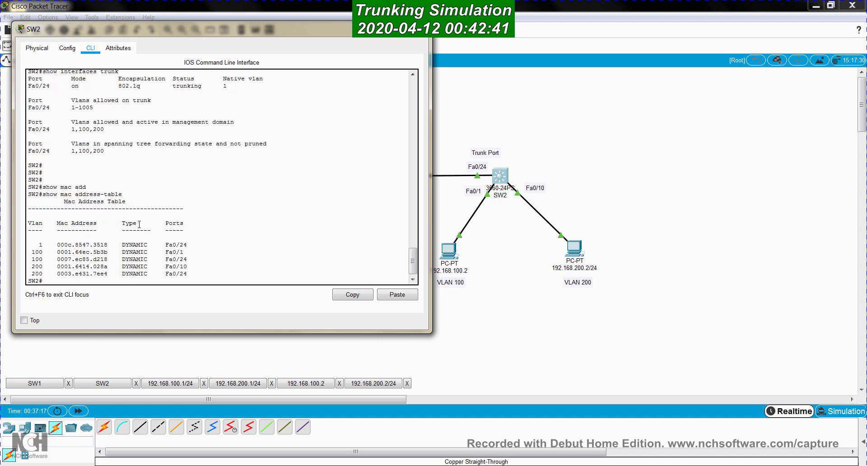
{"action": "left_click_drag", "start_coordinate": [74, 29], "coordinate": [610, 69]}
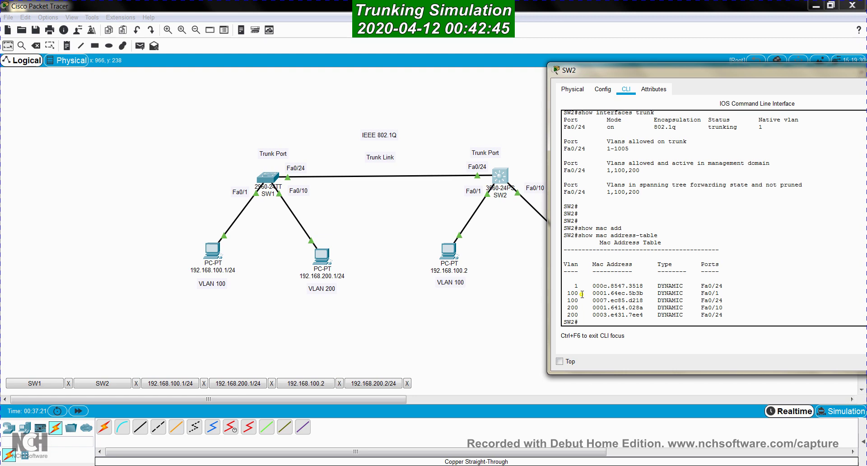
{"action": "left_click_drag", "start_coordinate": [590, 292], "coordinate": [643, 292]}
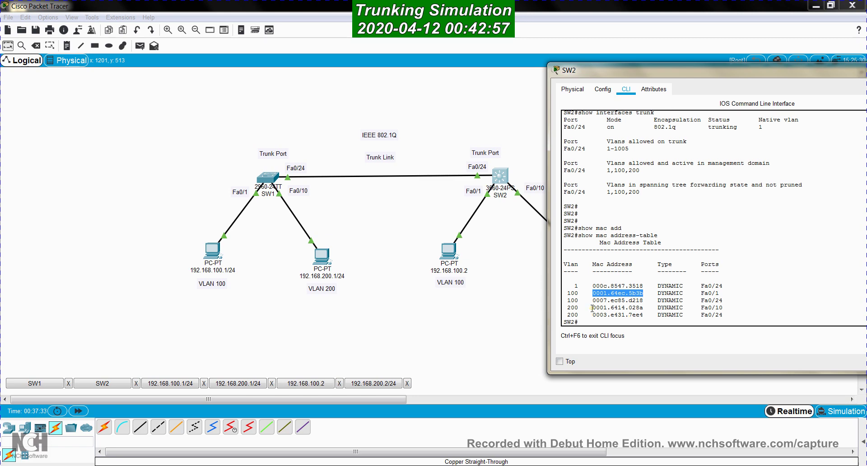
Run ipconfig /all on PC 192.168.100.1/24 and place its window so that SW2 stays uncovered
{"action": "left_click", "coordinate": [213, 249]}
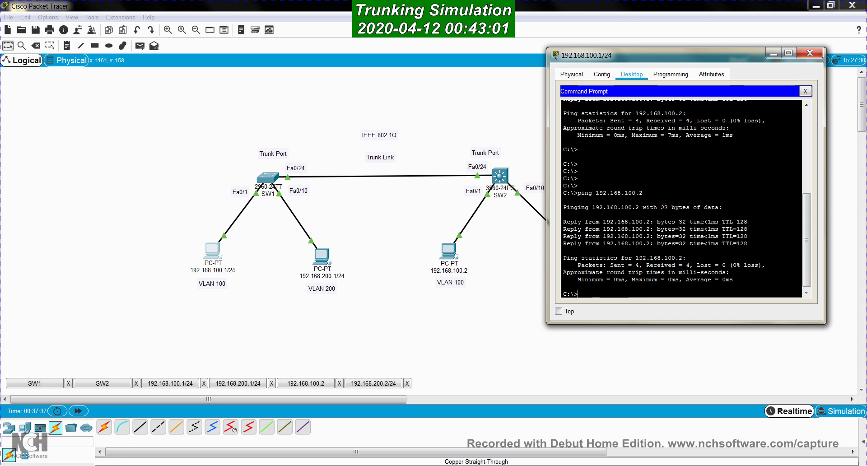
{"action": "key", "text": "Return"}
{"action": "key", "text": "Return"}
{"action": "key", "text": "Return"}
{"action": "type", "text": "ipconfig /all"}
{"action": "key", "text": "Return"}
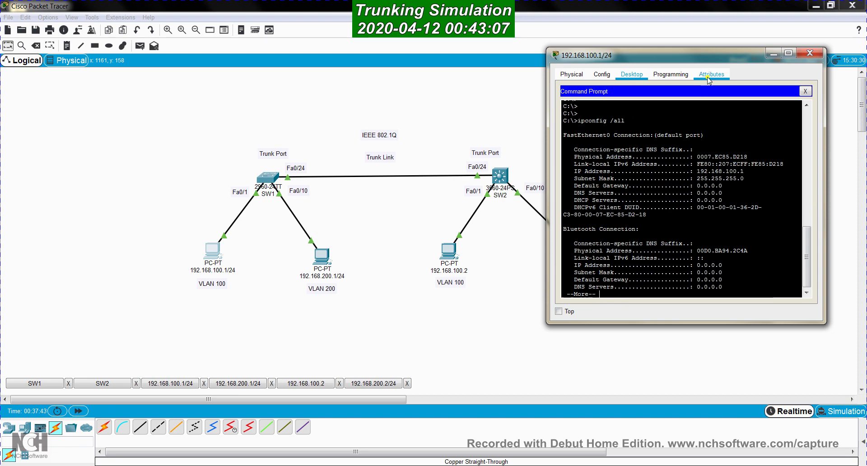
{"action": "left_click_drag", "start_coordinate": [711, 58], "coordinate": [225, 81]}
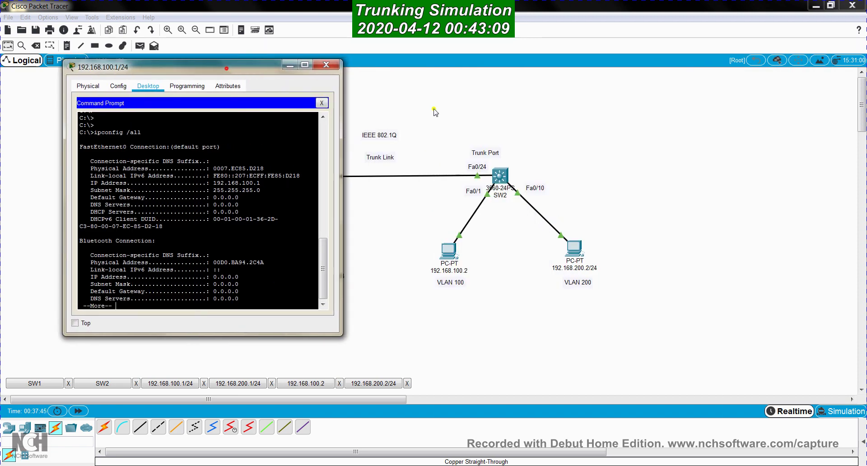
Highlight PC 192.168.100.1/24's address 0007.ec85.d218 and its port Fa0/24 in SW2's MAC address table
{"action": "left_click", "coordinate": [500, 175]}
{"action": "left_click_drag", "start_coordinate": [592, 300], "coordinate": [654, 302]}
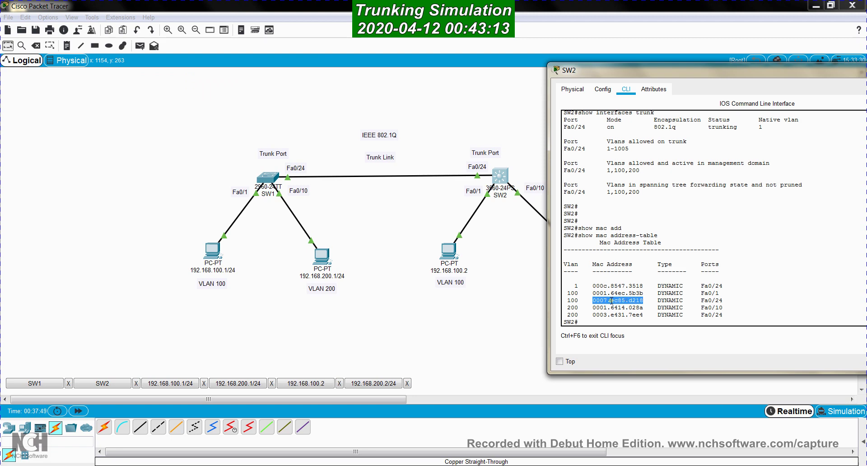
{"action": "left_click_drag", "start_coordinate": [567, 300], "coordinate": [650, 300]}
{"action": "left_click", "coordinate": [703, 300]}
{"action": "left_click_drag", "start_coordinate": [703, 300], "coordinate": [724, 301]}
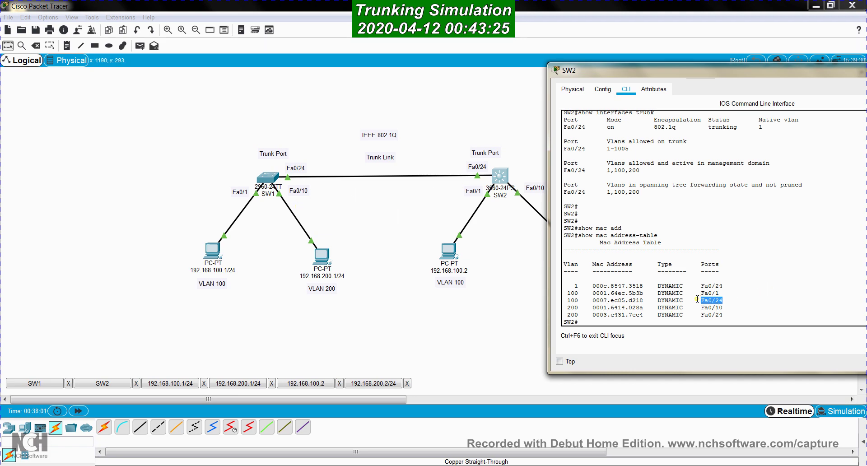
Display the full IP configuration of PC 192.168.200.1/24 with ipconfig /all
{"action": "left_click", "coordinate": [325, 258]}
{"action": "type", "text": "ipc"}
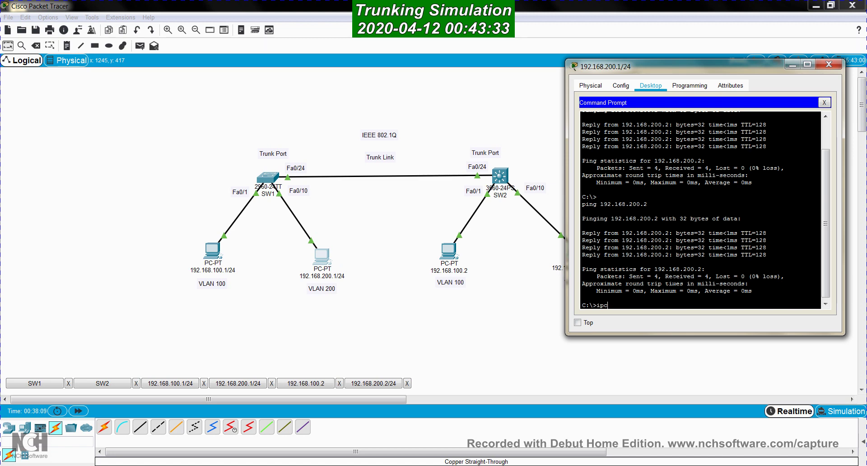
{"action": "type", "text": "onfig /all"}
{"action": "key", "text": "Return"}
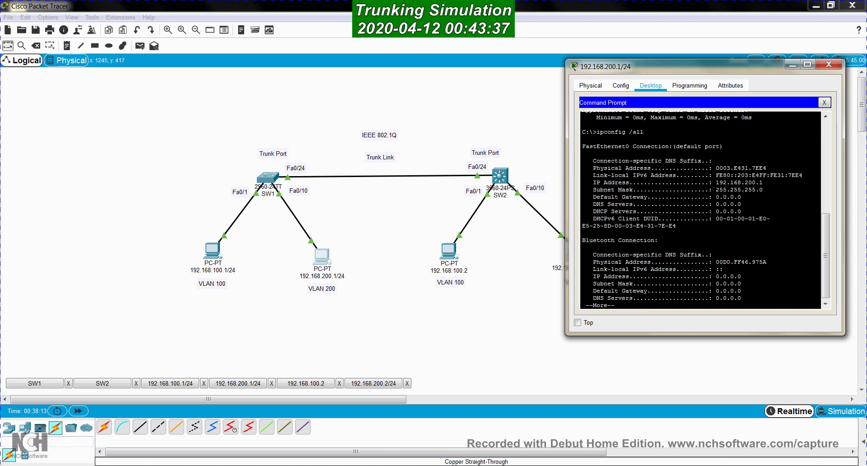
Return to SW2's MAC address table and highlight the VLAN 200 entry for 0003.e431.7ee4
{"action": "left_click", "coordinate": [485, 290]}
{"action": "left_click", "coordinate": [500, 176]}
{"action": "left_click_drag", "start_coordinate": [593, 315], "coordinate": [645, 317]}
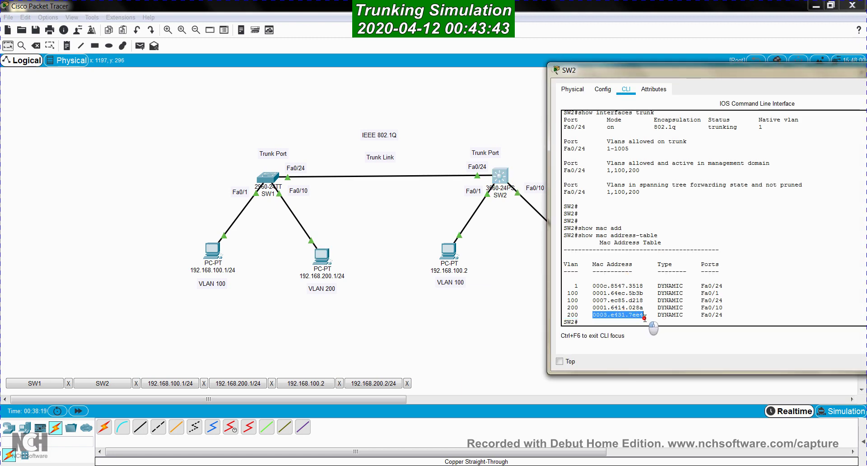
{"action": "left_click_drag", "start_coordinate": [567, 315], "coordinate": [642, 316]}
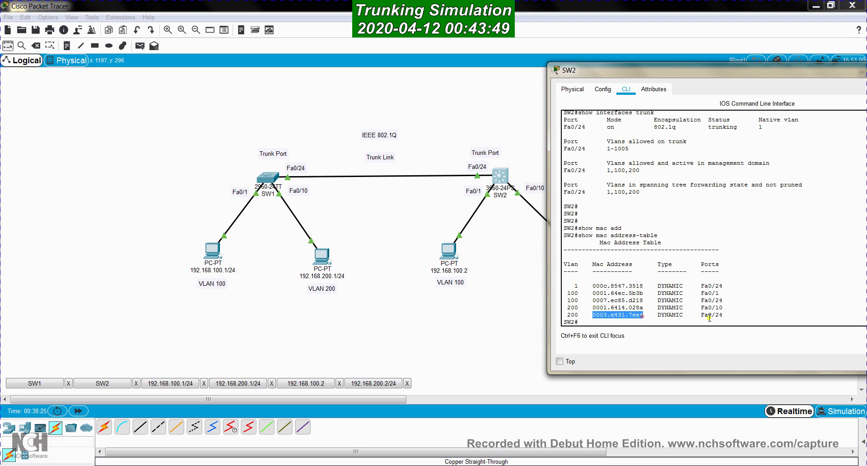